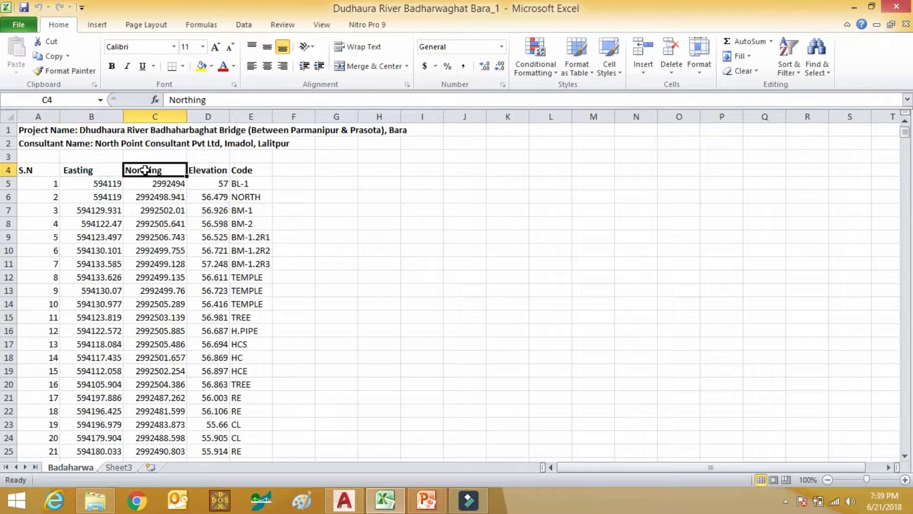
- Examine the survey table's Elevation and Code columns and the full record of the BM-1 point
{"action": "left_click", "coordinate": [208, 196]}
{"action": "left_click", "coordinate": [202, 342]}
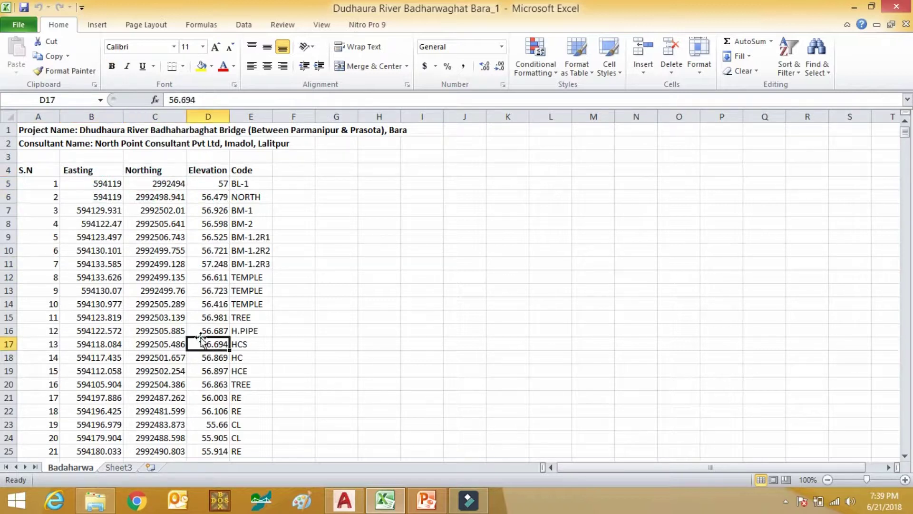
{"action": "left_click", "coordinate": [209, 212]}
{"action": "left_click", "coordinate": [254, 171]}
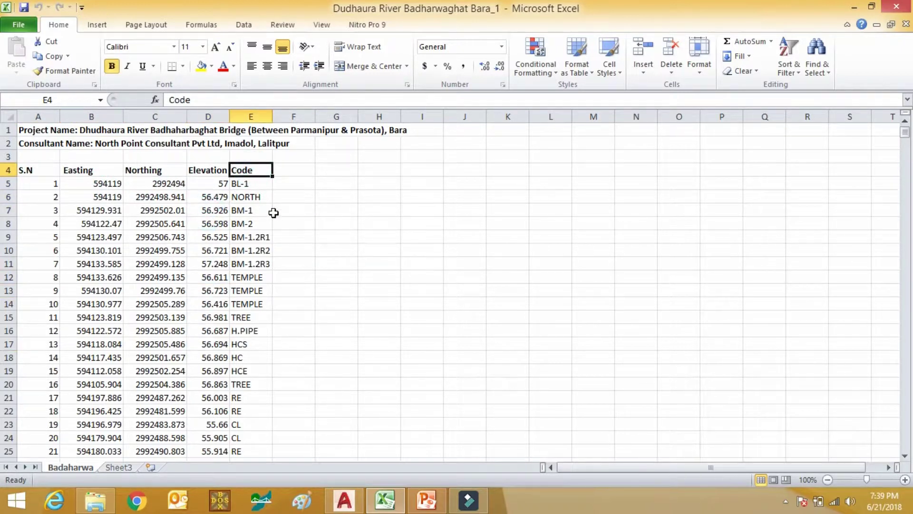
{"action": "left_click", "coordinate": [251, 264]}
{"action": "left_click", "coordinate": [383, 222]}
{"action": "left_click", "coordinate": [256, 210]}
{"action": "left_click", "coordinate": [433, 249]}
{"action": "left_click", "coordinate": [37, 210]}
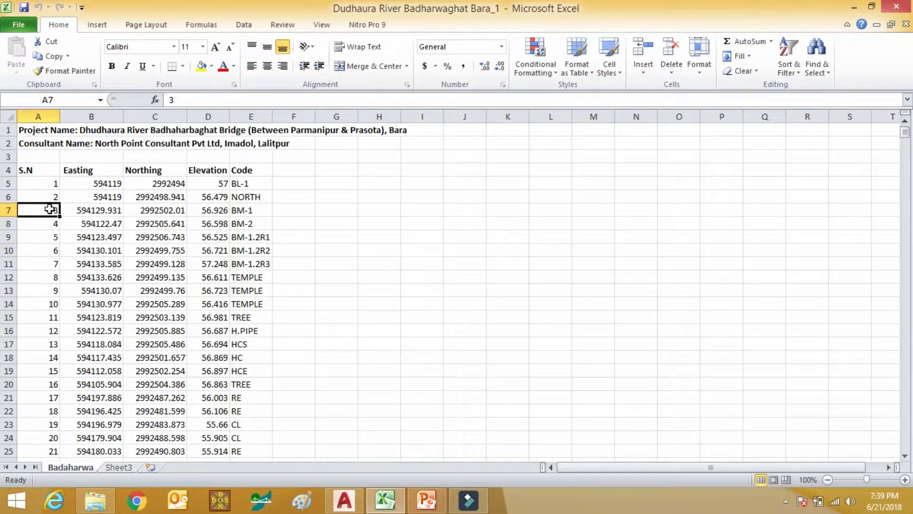
{"action": "left_click", "coordinate": [82, 211]}
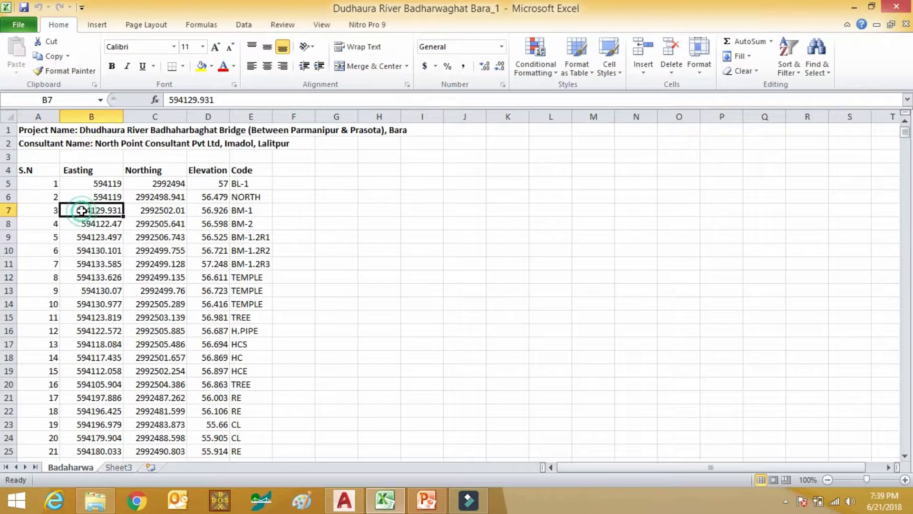
{"action": "left_click", "coordinate": [153, 211]}
{"action": "left_click", "coordinate": [203, 212]}
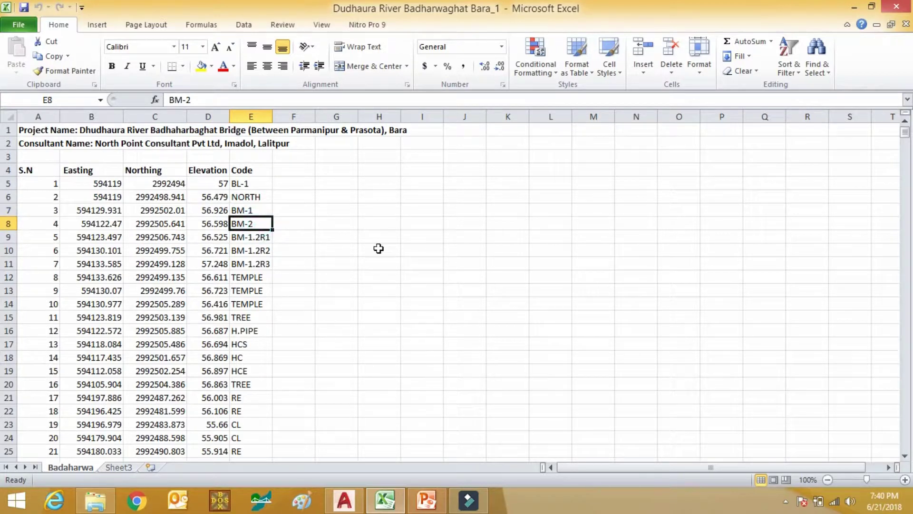
- Look through the list of survey points to see how the feature codes, such as CL, are ordered
{"action": "scroll", "coordinate": [392, 259], "scroll_direction": "down", "scroll_amount": 14}
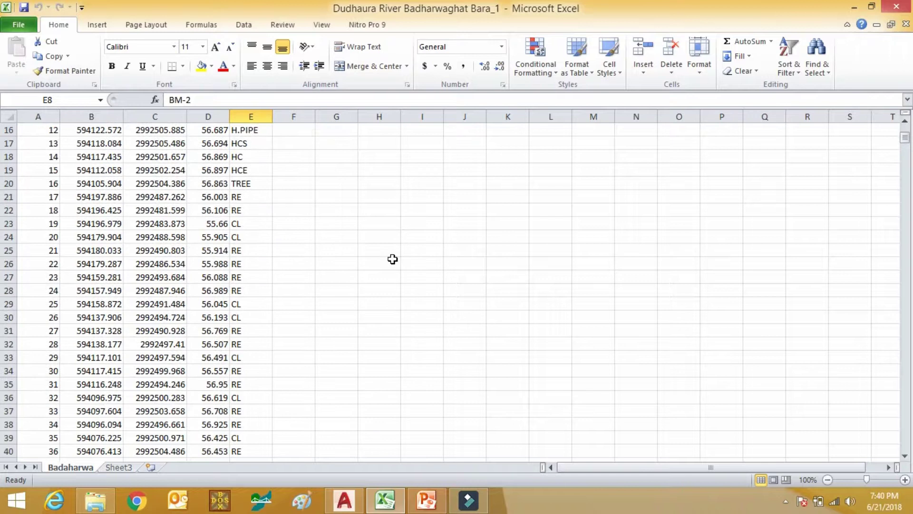
{"action": "scroll", "coordinate": [426, 295], "scroll_direction": "up", "scroll_amount": 6}
{"action": "scroll", "coordinate": [426, 294], "scroll_direction": "up", "scroll_amount": 8}
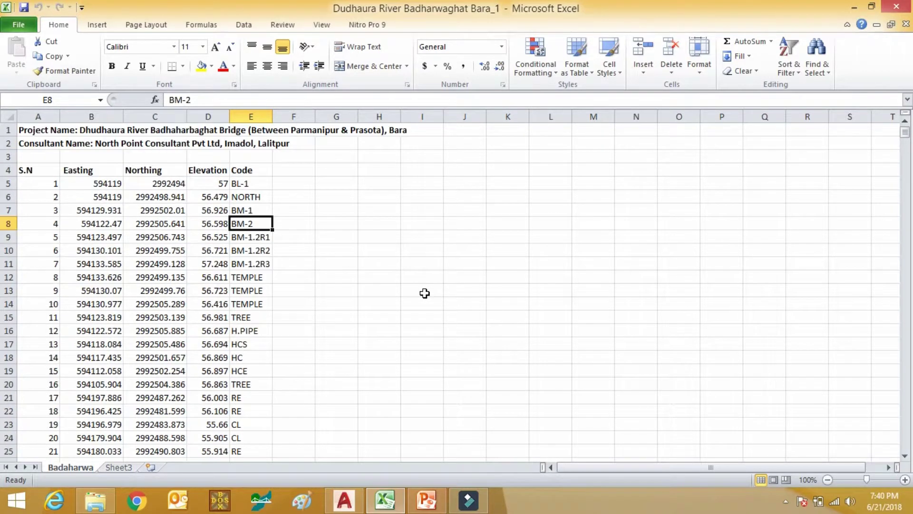
{"action": "scroll", "coordinate": [420, 283], "scroll_direction": "down", "scroll_amount": 14}
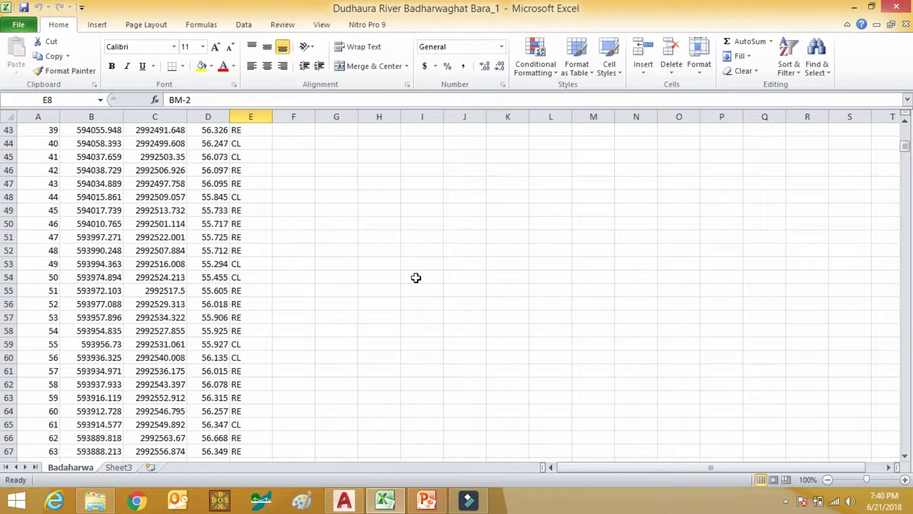
{"action": "scroll", "coordinate": [416, 278], "scroll_direction": "up", "scroll_amount": 8}
{"action": "scroll", "coordinate": [416, 277], "scroll_direction": "down", "scroll_amount": 8}
{"action": "scroll", "coordinate": [413, 271], "scroll_direction": "up", "scroll_amount": 14}
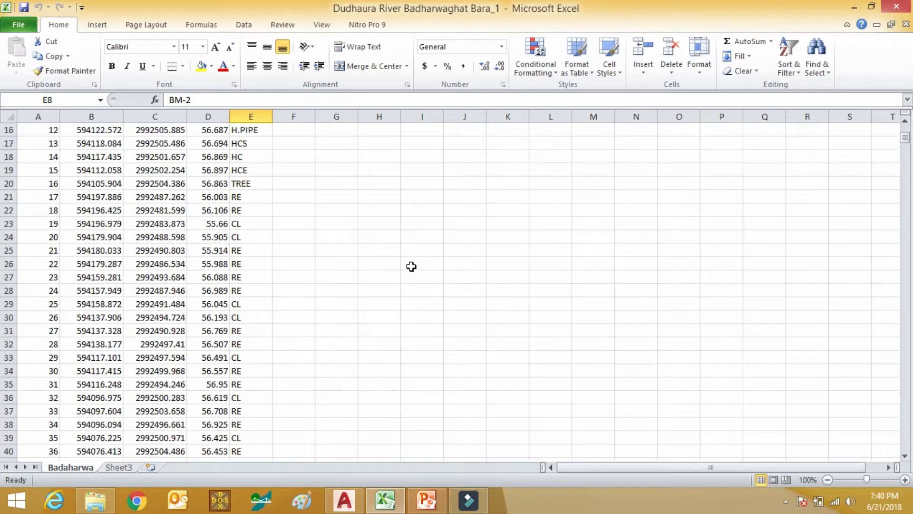
{"action": "left_click", "coordinate": [389, 290]}
{"action": "left_click", "coordinate": [433, 313]}
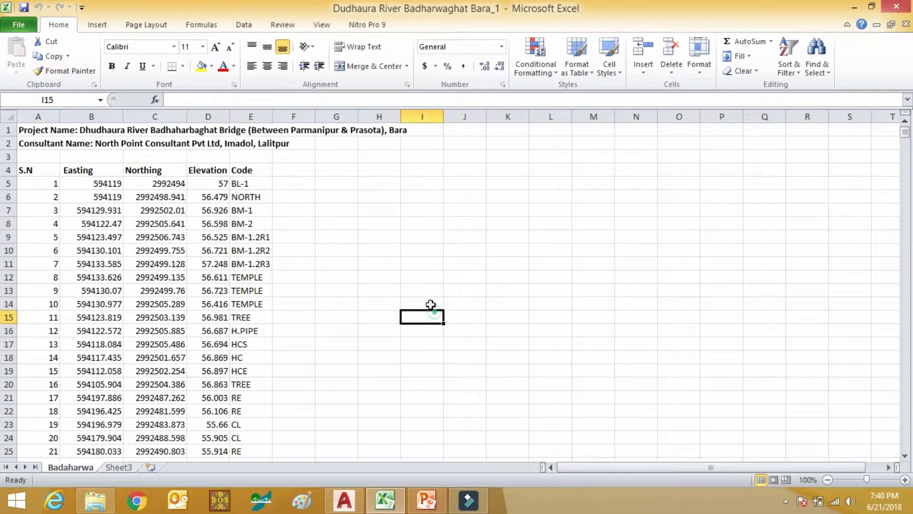
{"action": "scroll", "coordinate": [358, 318], "scroll_direction": "down", "scroll_amount": 5}
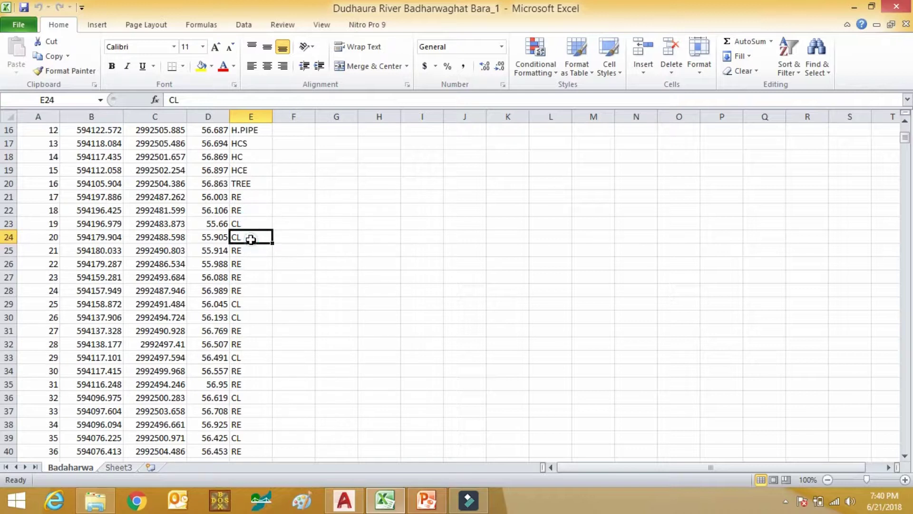
{"action": "left_click", "coordinate": [412, 305]}
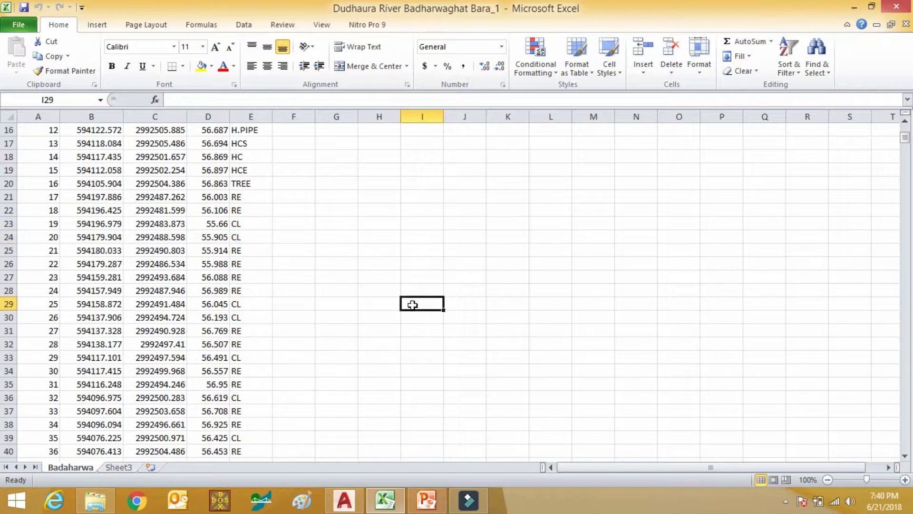
- Sort the survey points A to Z by the codes in E5:E939, expanding the selection to the neighbouring columns
{"action": "scroll", "coordinate": [409, 260], "scroll_direction": "up", "scroll_amount": 5}
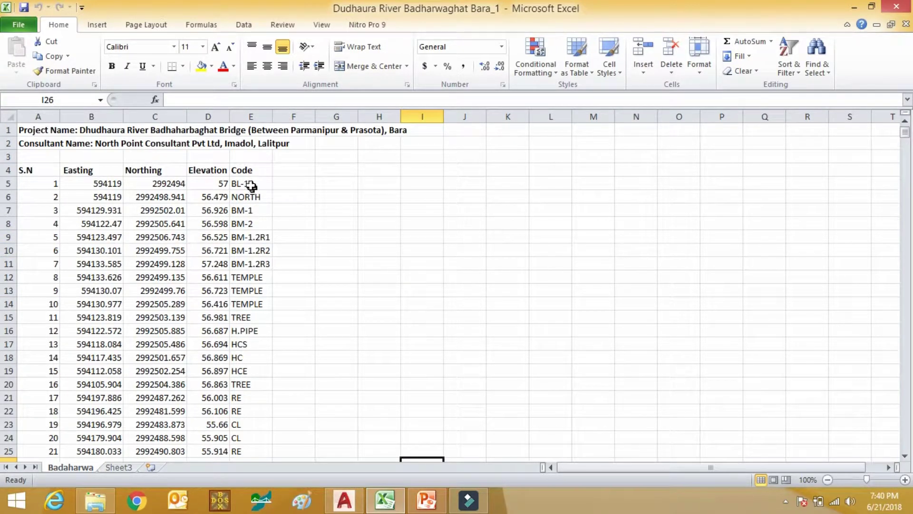
{"action": "left_click_drag", "start_coordinate": [248, 182], "coordinate": [252, 423]}
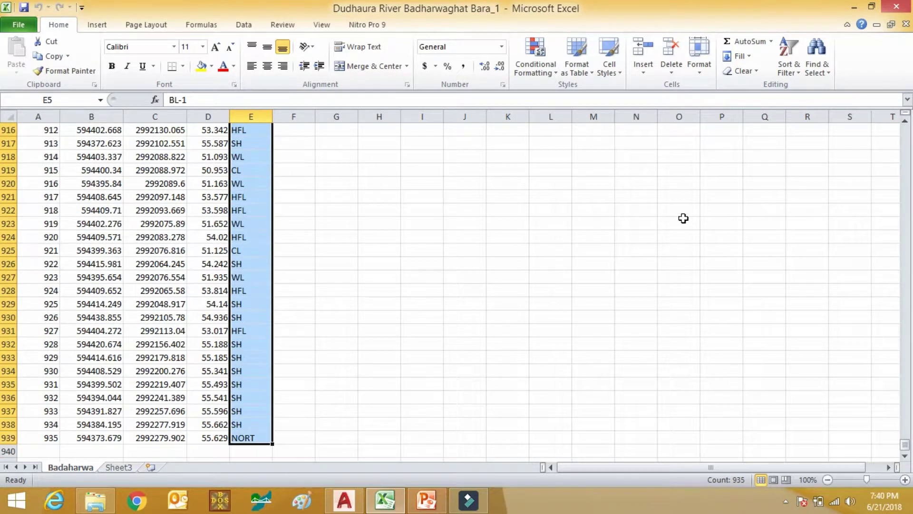
{"action": "left_click", "coordinate": [788, 53]}
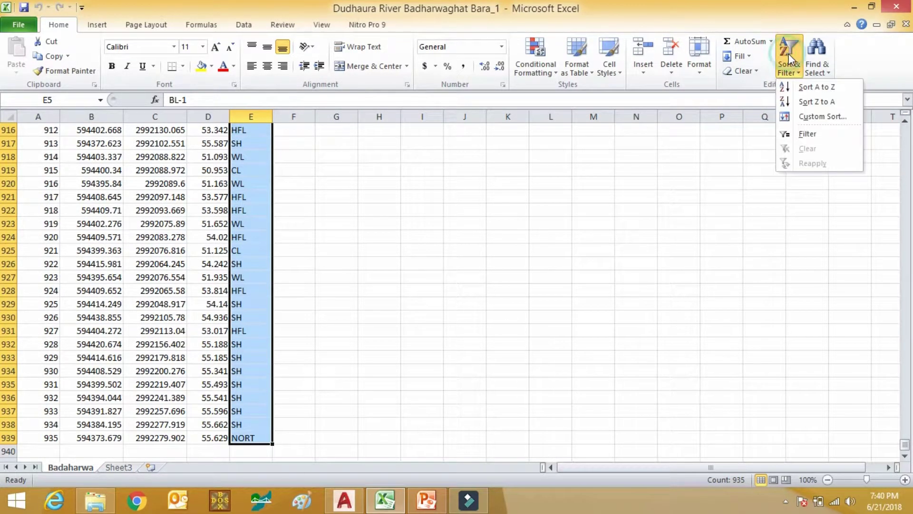
{"action": "left_click", "coordinate": [814, 89]}
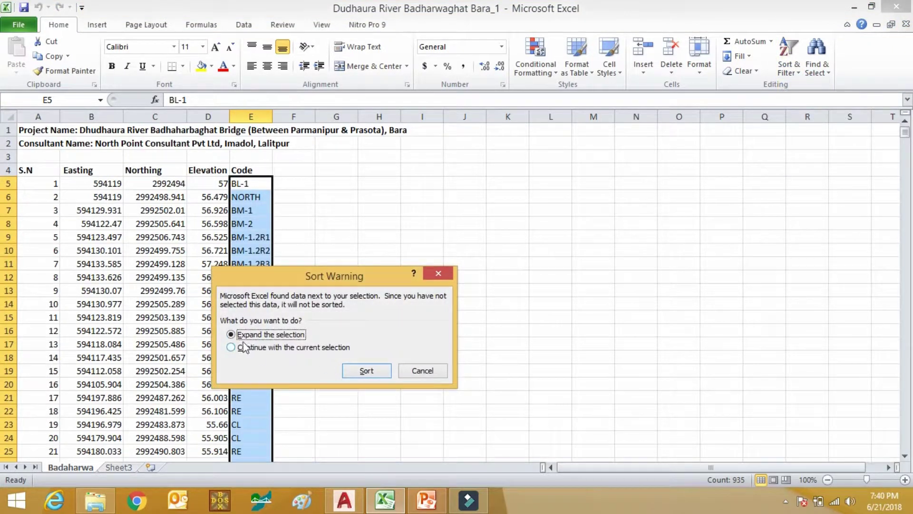
{"action": "left_click", "coordinate": [348, 371]}
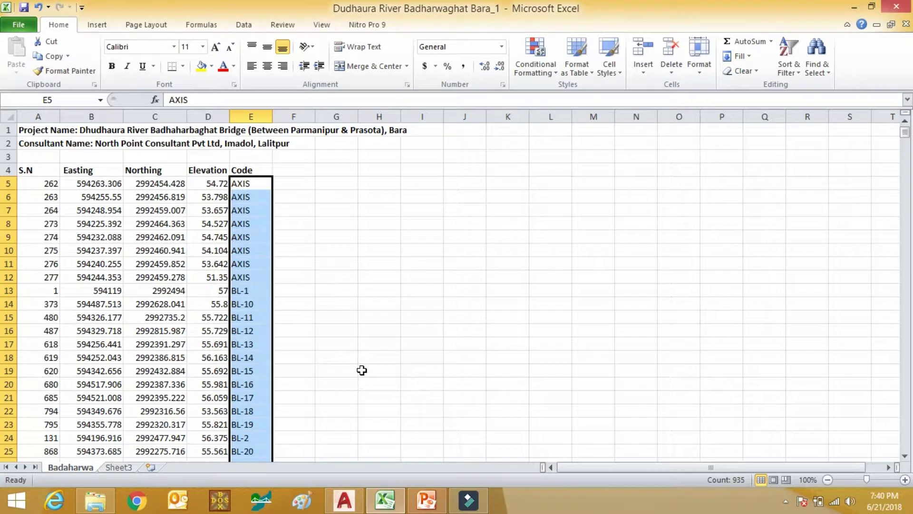
{"action": "left_click", "coordinate": [430, 270]}
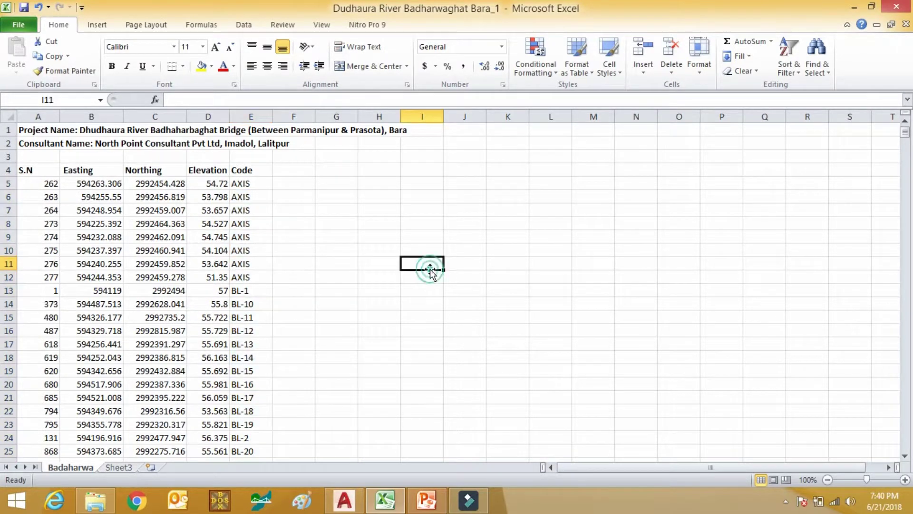
- Select the complete rows of all points coded CL, from A44 to E148
{"action": "scroll", "coordinate": [435, 259], "scroll_direction": "down", "scroll_amount": 10}
{"action": "scroll", "coordinate": [439, 250], "scroll_direction": "down", "scroll_amount": 2}
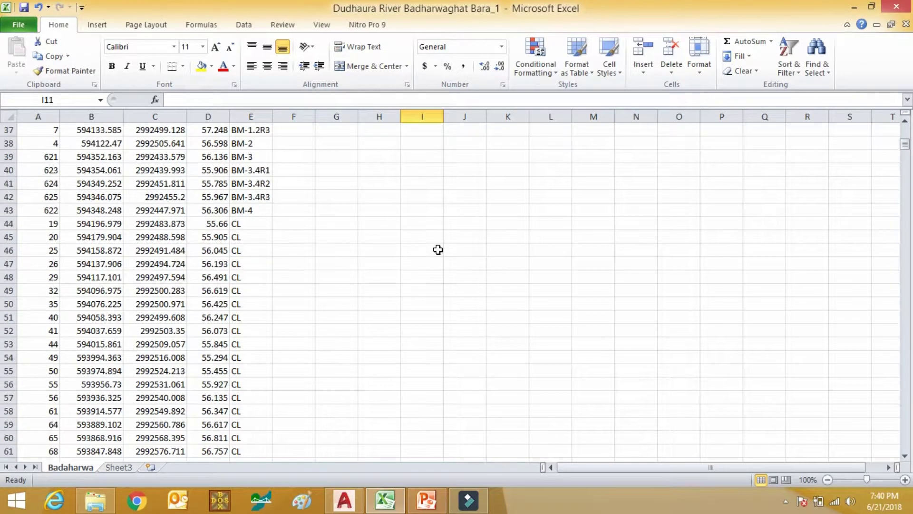
{"action": "left_click", "coordinate": [242, 225]}
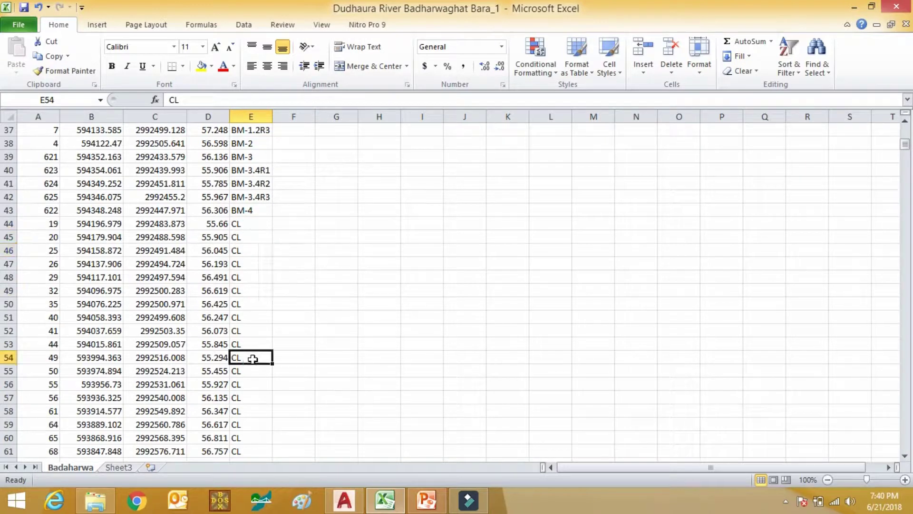
{"action": "scroll", "coordinate": [261, 319], "scroll_direction": "down", "scroll_amount": 20}
{"action": "scroll", "coordinate": [260, 317], "scroll_direction": "down", "scroll_amount": 14}
{"action": "scroll", "coordinate": [262, 314], "scroll_direction": "up", "scroll_amount": 10}
{"action": "scroll", "coordinate": [272, 280], "scroll_direction": "up", "scroll_amount": 20}
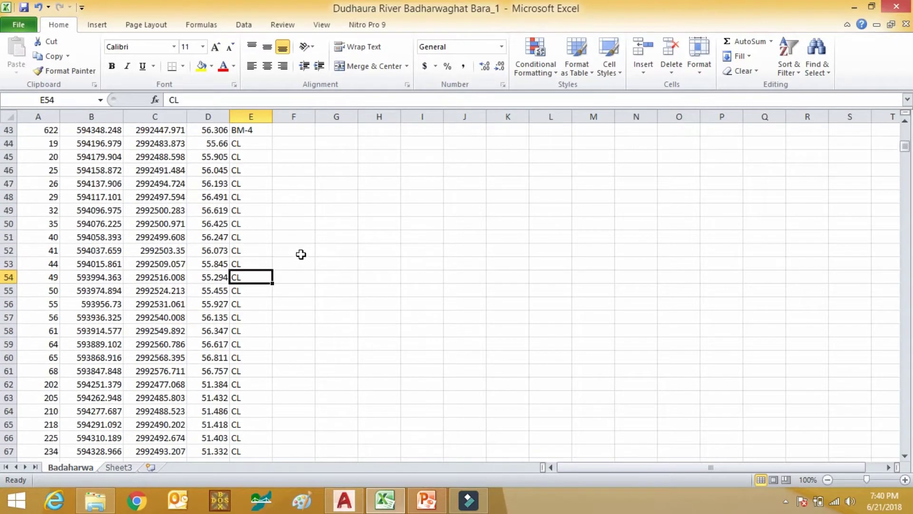
{"action": "scroll", "coordinate": [314, 248], "scroll_direction": "up", "scroll_amount": 1}
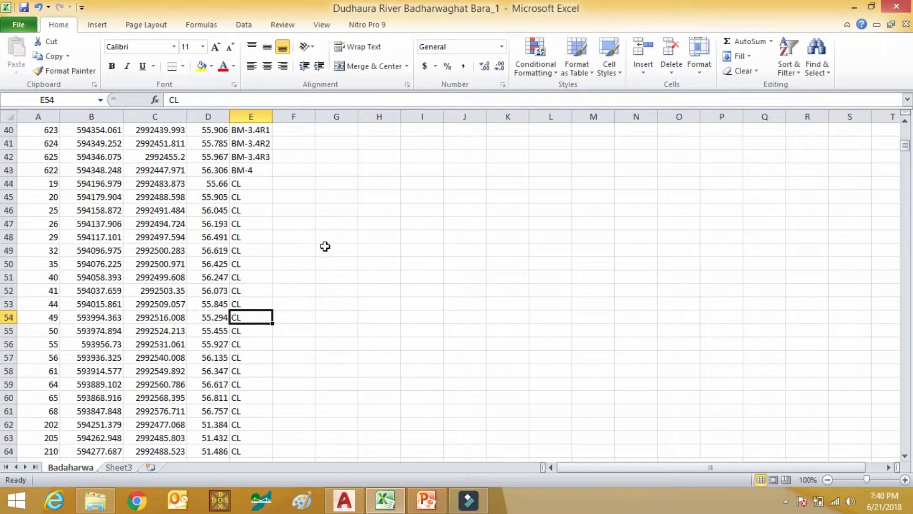
{"action": "left_click", "coordinate": [37, 184]}
{"action": "left_click_drag", "start_coordinate": [40, 184], "coordinate": [239, 214]}
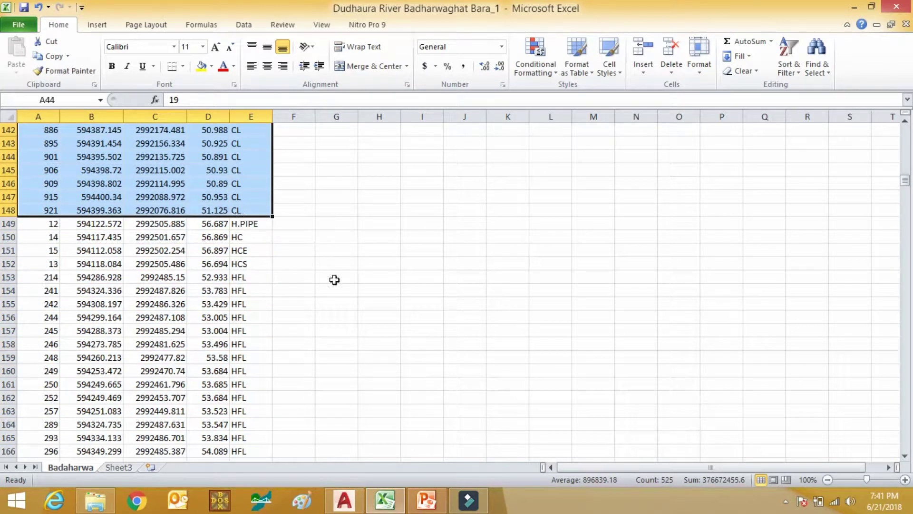
{"action": "scroll", "coordinate": [367, 295], "scroll_direction": "up", "scroll_amount": 13}
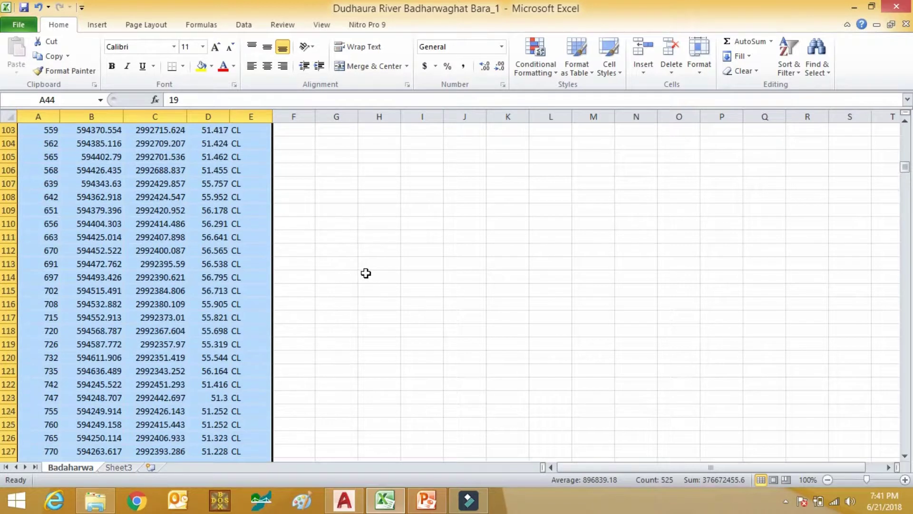
- Switch to the X-Section drawing in AutoCAD and confirm its drawing units with Meters as the insertion scale
{"action": "left_click", "coordinate": [853, 7]}
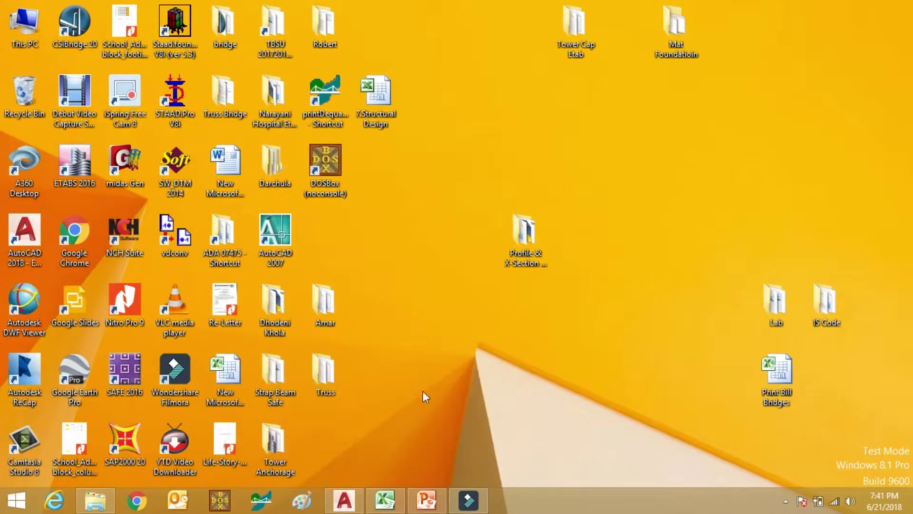
{"action": "left_click", "coordinate": [345, 500]}
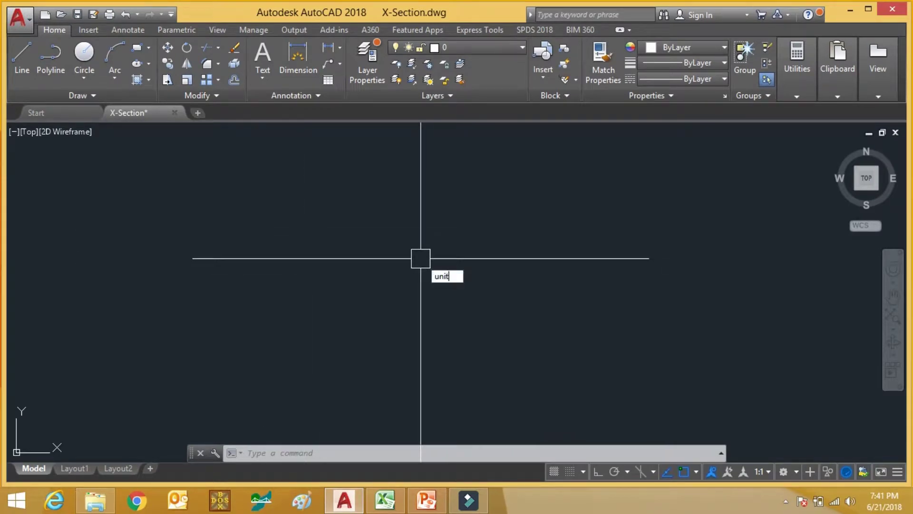
{"action": "key", "text": "Return"}
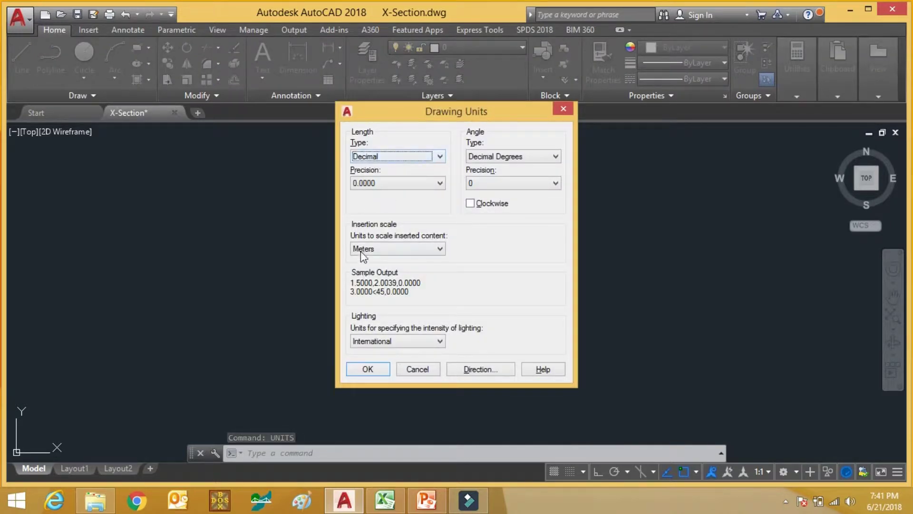
{"action": "left_click", "coordinate": [406, 249]}
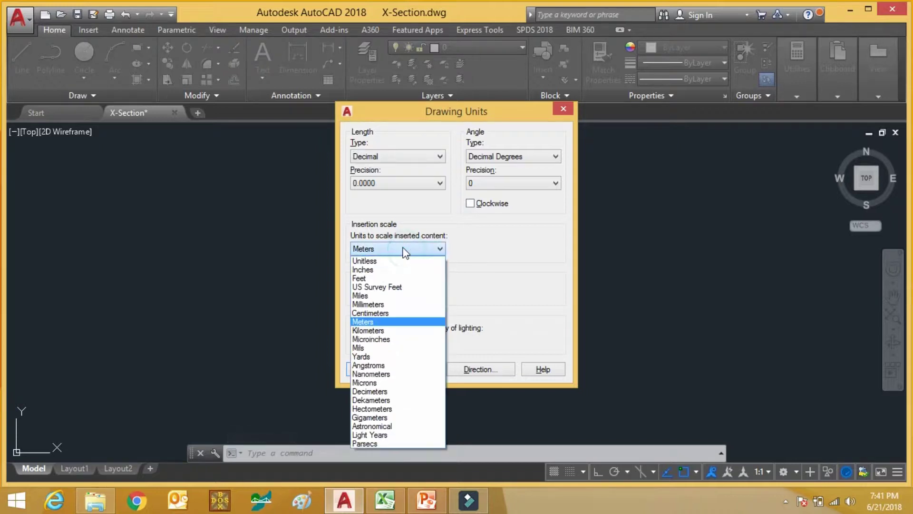
{"action": "left_click", "coordinate": [405, 250]}
{"action": "left_click", "coordinate": [369, 369]}
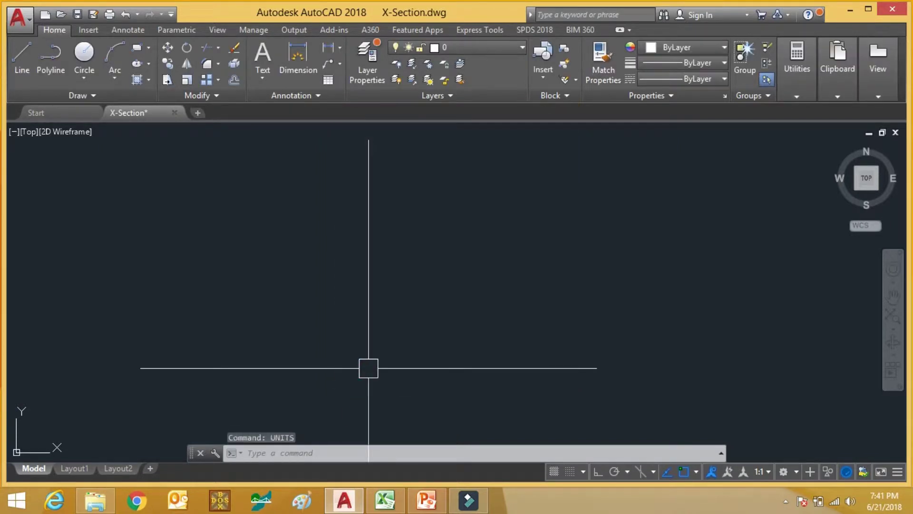
- Launch SW_DTM 2014 from the desktop and place its window over the AutoCAD drawing's upper left corner
{"action": "left_click", "coordinate": [851, 9]}
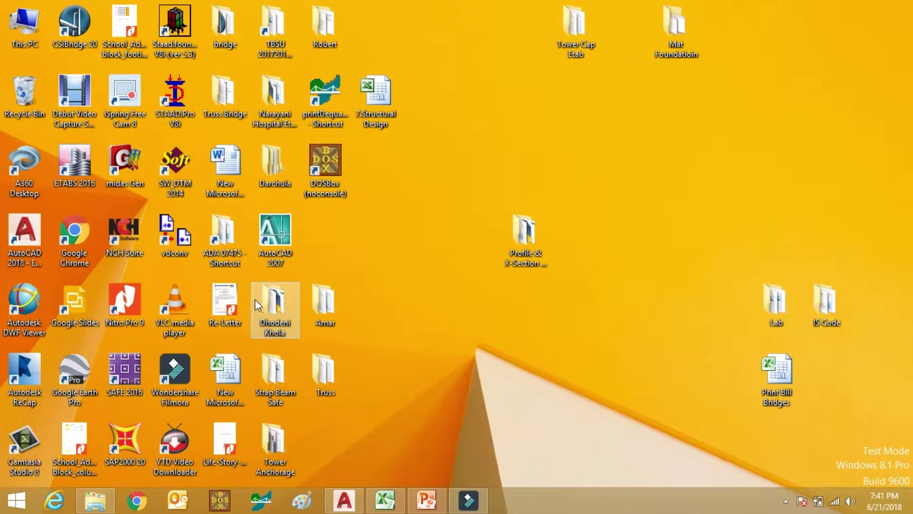
{"action": "double_click", "coordinate": [181, 156]}
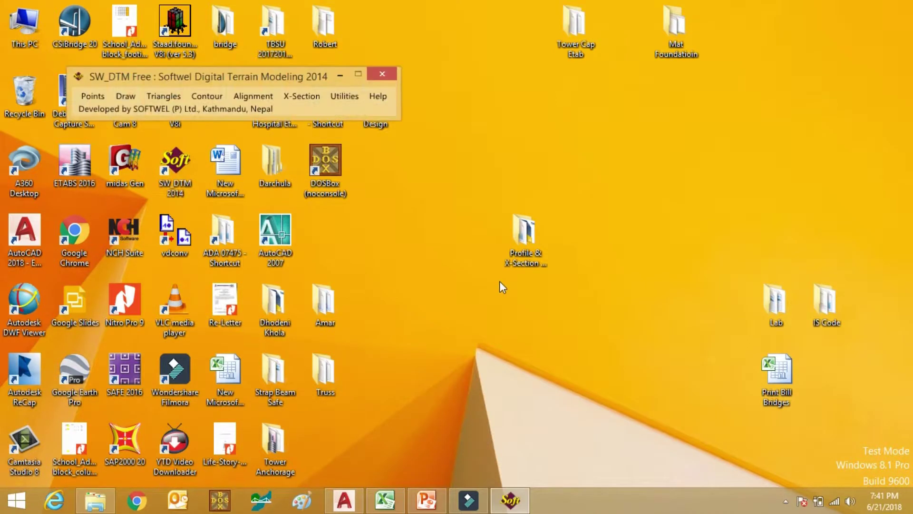
{"action": "left_click", "coordinate": [358, 502]}
{"action": "left_click_drag", "start_coordinate": [120, 79], "coordinate": [61, 70]}
- Import the selected CL points from Excel into the drawing with a point label scale of 0.25
{"action": "left_click", "coordinate": [34, 89]}
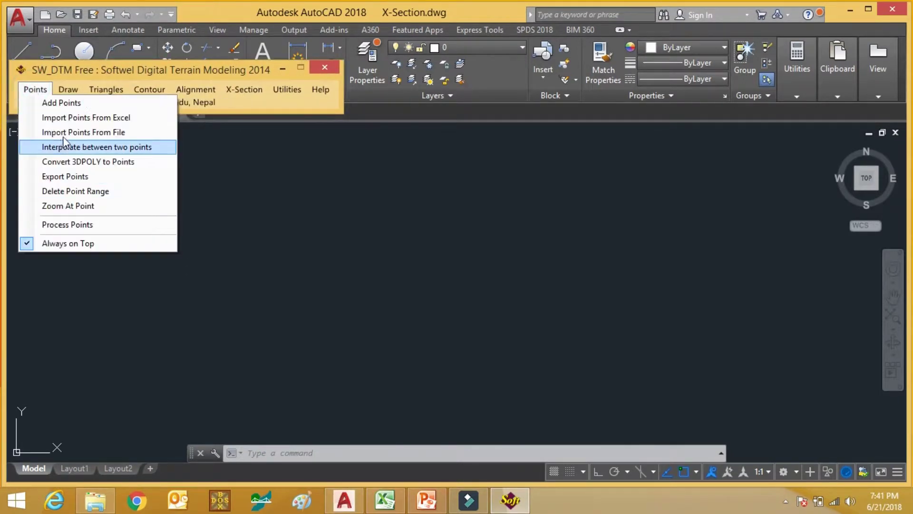
{"action": "left_click", "coordinate": [101, 117]}
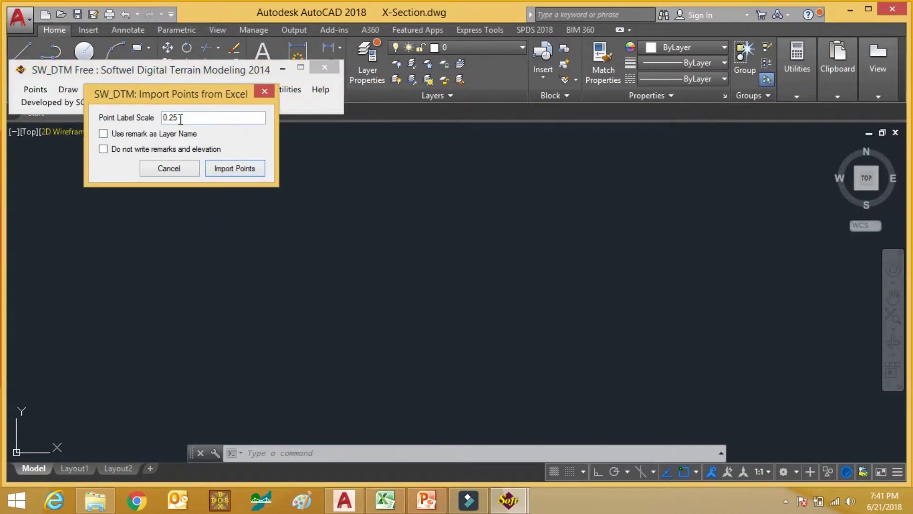
{"action": "left_click", "coordinate": [232, 169]}
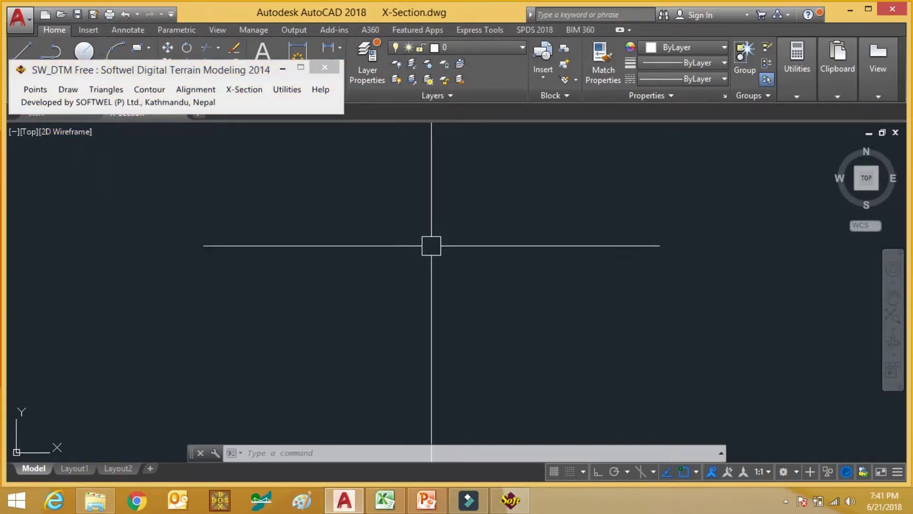
{"action": "scroll", "coordinate": [443, 224], "scroll_direction": "up", "scroll_amount": 5}
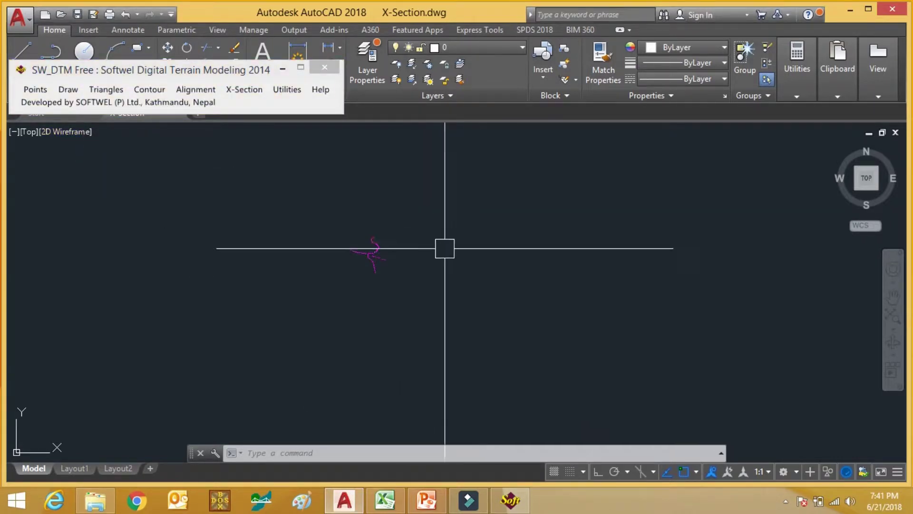
- Examine the layout of the imported CL points along the river branches in the drawing
{"action": "scroll", "coordinate": [409, 296], "scroll_direction": "up", "scroll_amount": 2}
{"action": "scroll", "coordinate": [410, 295], "scroll_direction": "down", "scroll_amount": 4}
{"action": "left_click", "coordinate": [376, 503]}
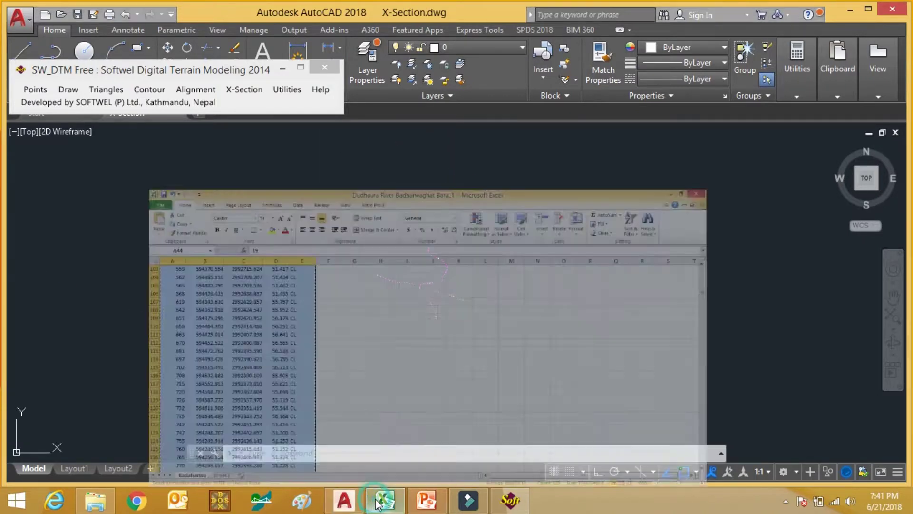
{"action": "left_click", "coordinate": [343, 499]}
{"action": "scroll", "coordinate": [427, 282], "scroll_direction": "up", "scroll_amount": 3}
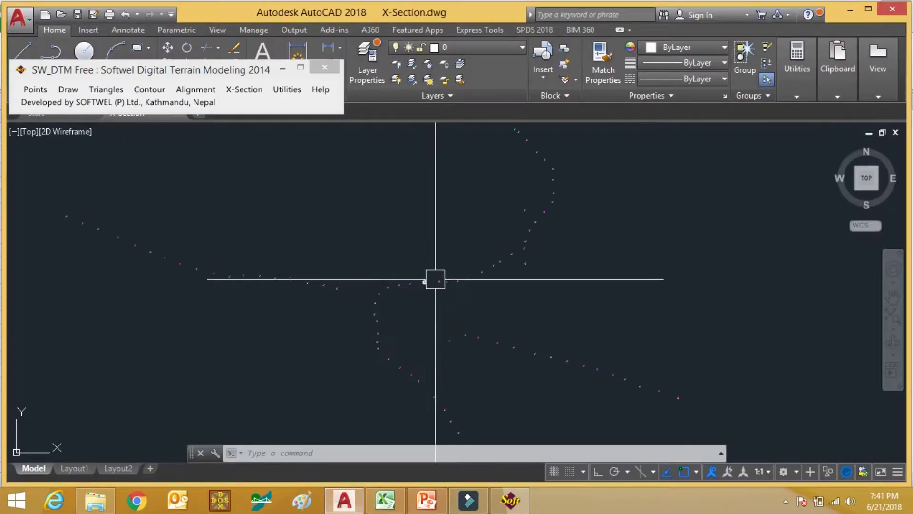
{"action": "scroll", "coordinate": [428, 304], "scroll_direction": "down", "scroll_amount": 5}
{"action": "scroll", "coordinate": [410, 285], "scroll_direction": "up", "scroll_amount": 5}
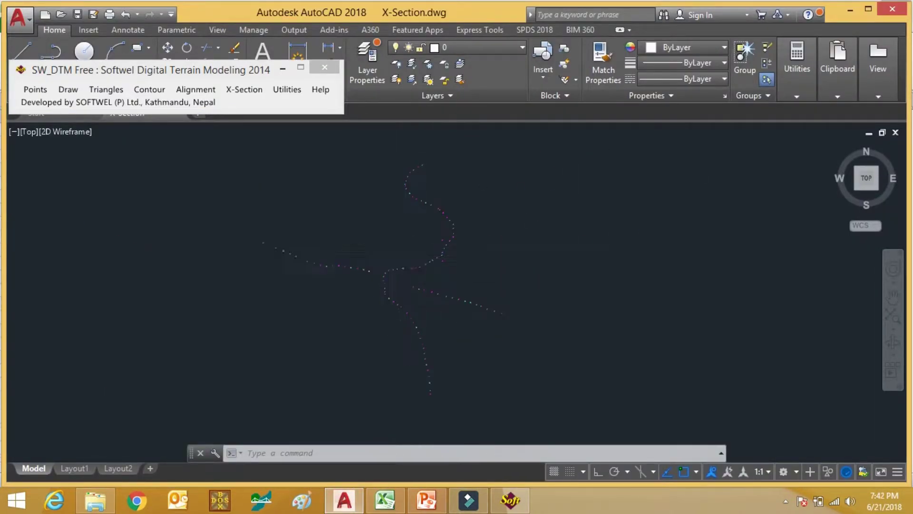
- Process all points and features in SW_DTM with Features as the feature layer
{"action": "left_click", "coordinate": [36, 90]}
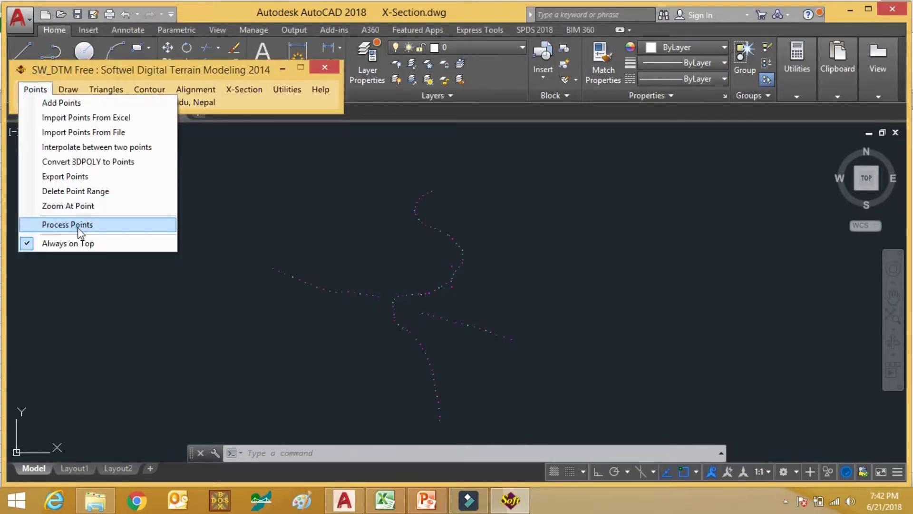
{"action": "left_click", "coordinate": [77, 223]}
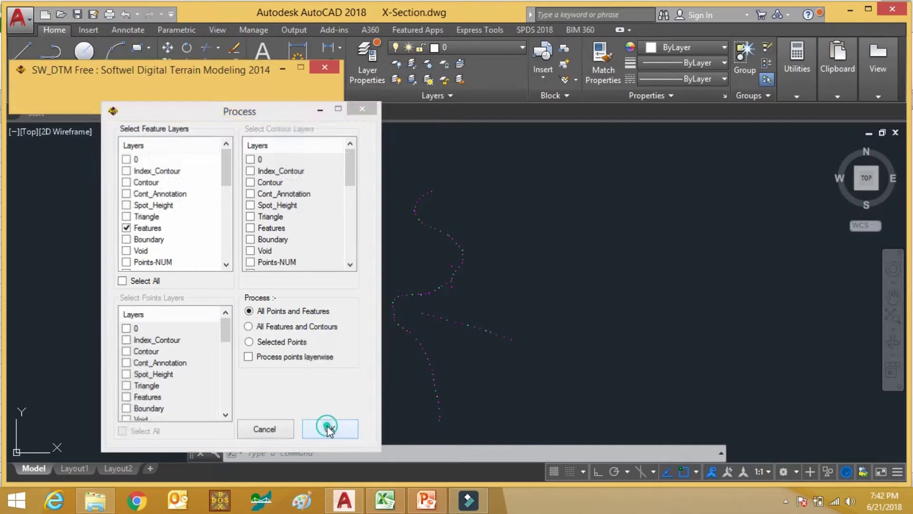
{"action": "left_click", "coordinate": [329, 428]}
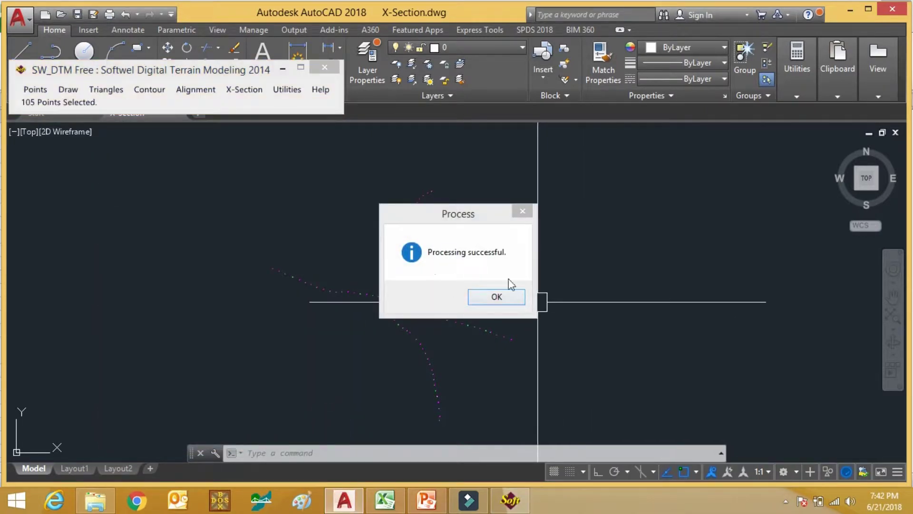
{"action": "left_click", "coordinate": [516, 304]}
{"action": "left_click", "coordinate": [251, 177]}
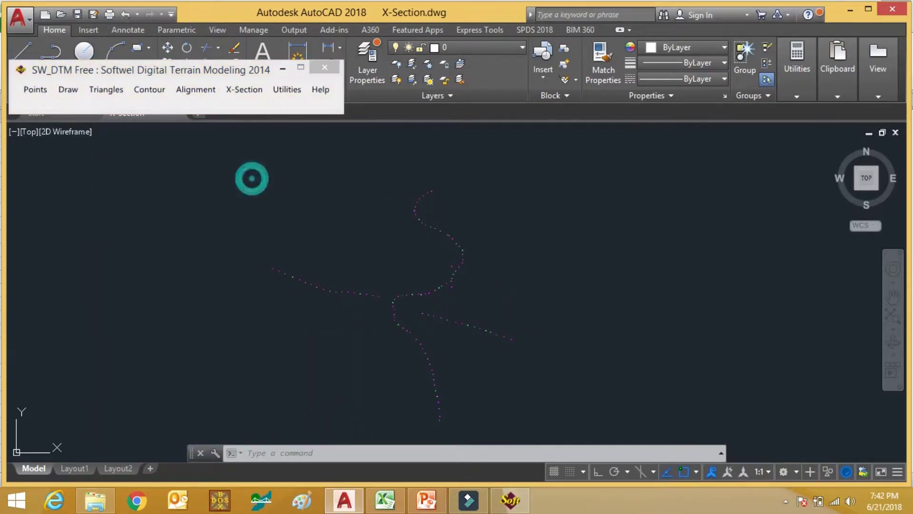
- Run the triangulation on the processed CL points
{"action": "left_click", "coordinate": [106, 91]}
{"action": "left_click", "coordinate": [115, 103]}
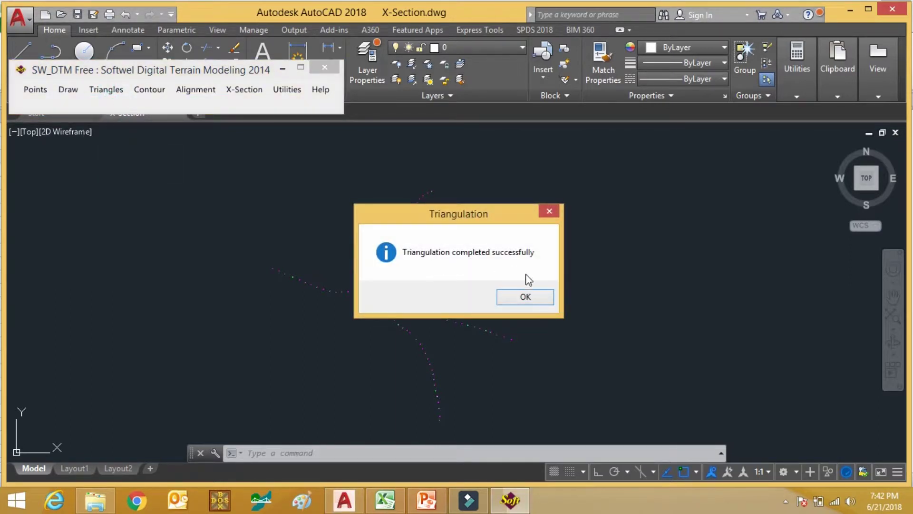
{"action": "left_click", "coordinate": [526, 296]}
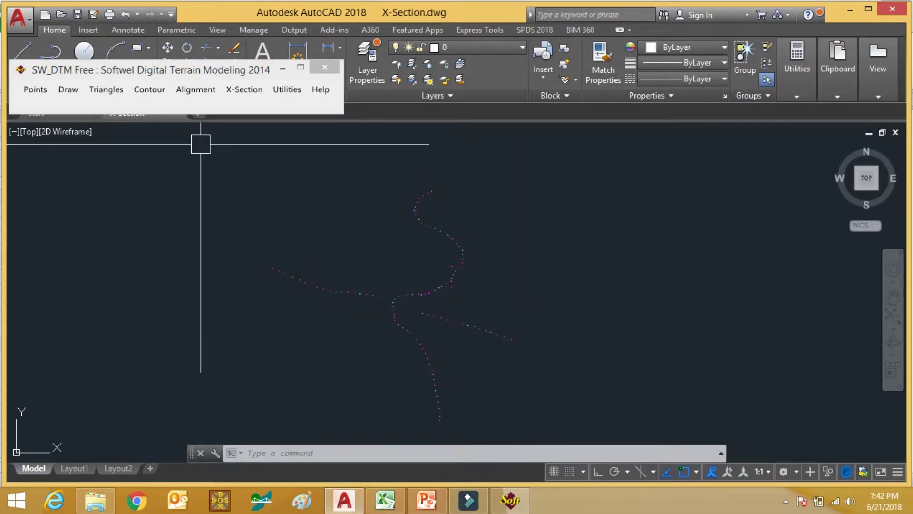
- Start Draw Alignment with a polyline from a CL point on the southern branch, through points 803 and 784
{"action": "left_click", "coordinate": [181, 91]}
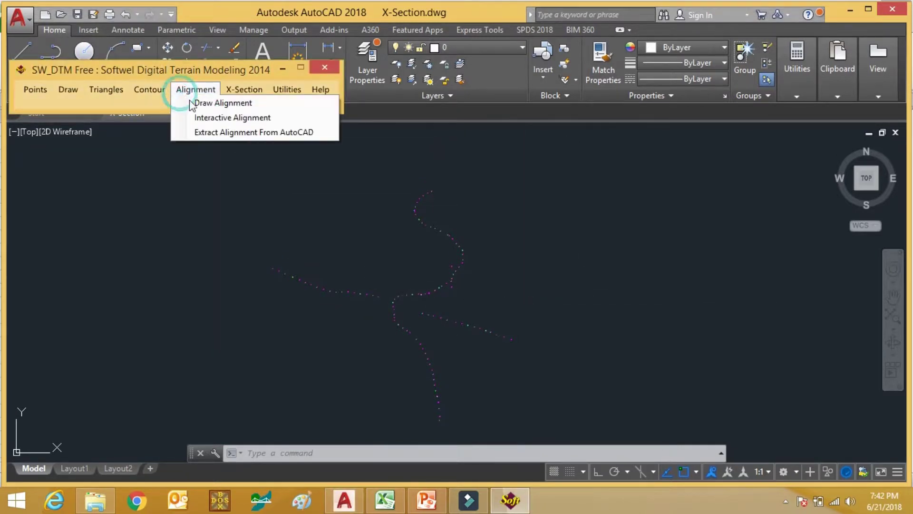
{"action": "left_click", "coordinate": [187, 103]}
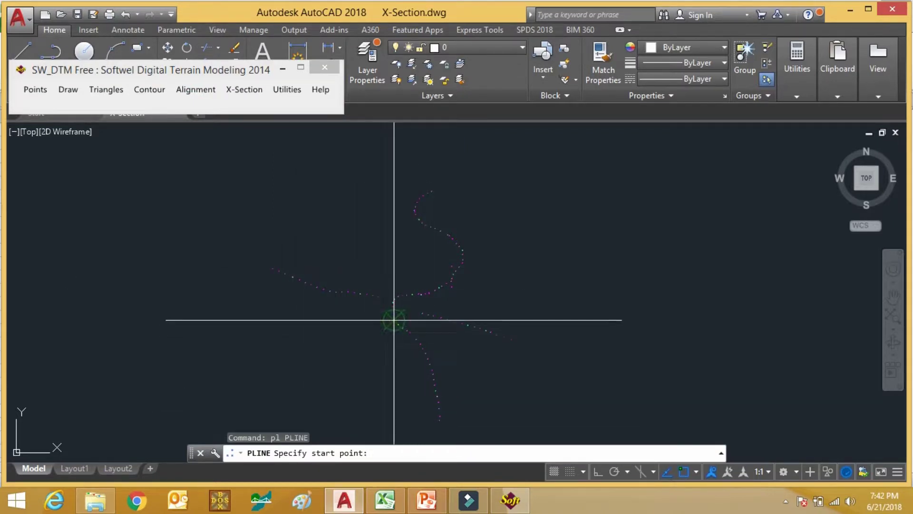
{"action": "scroll", "coordinate": [379, 333], "scroll_direction": "up", "scroll_amount": 5}
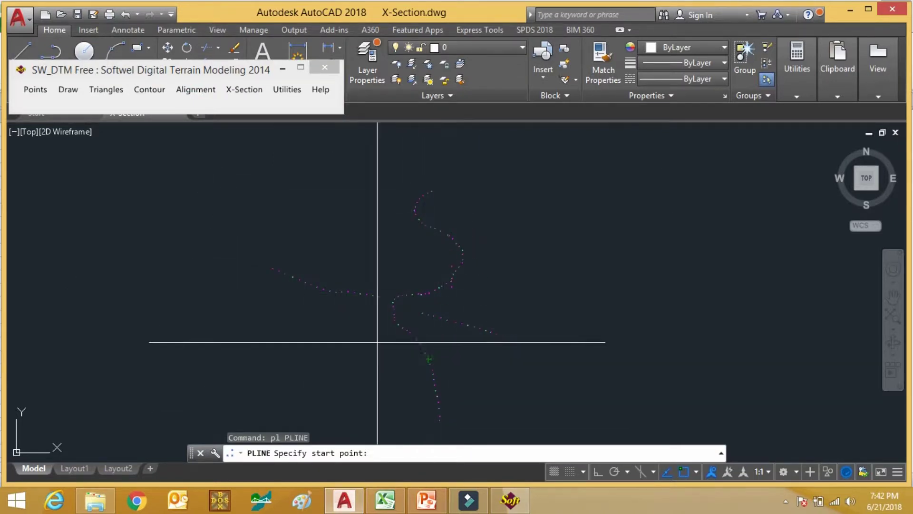
{"action": "scroll", "coordinate": [379, 301], "scroll_direction": "up", "scroll_amount": 4}
{"action": "scroll", "coordinate": [388, 363], "scroll_direction": "down", "scroll_amount": 6}
{"action": "scroll", "coordinate": [468, 361], "scroll_direction": "up", "scroll_amount": 4}
{"action": "scroll", "coordinate": [501, 361], "scroll_direction": "down", "scroll_amount": 3}
{"action": "scroll", "coordinate": [503, 373], "scroll_direction": "up", "scroll_amount": 8}
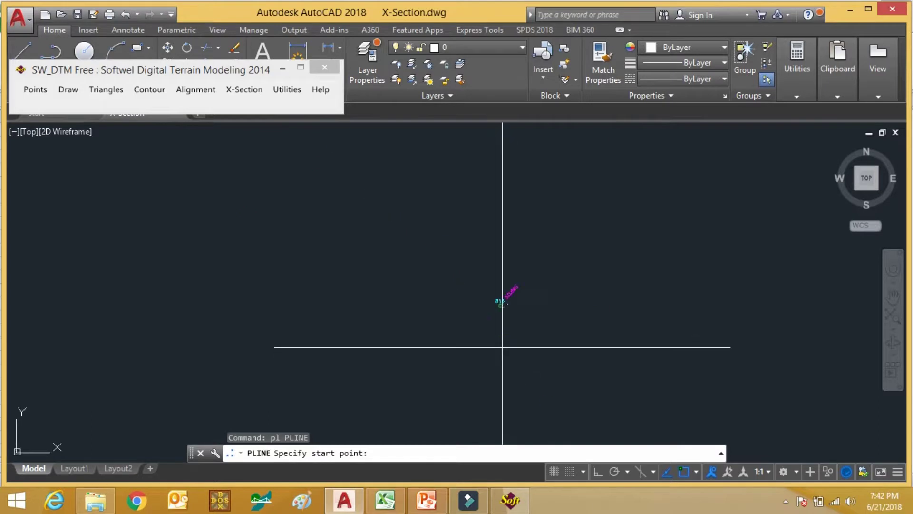
{"action": "left_click", "coordinate": [513, 299]}
{"action": "scroll", "coordinate": [554, 328], "scroll_direction": "down", "scroll_amount": 5}
{"action": "scroll", "coordinate": [523, 276], "scroll_direction": "up", "scroll_amount": 5}
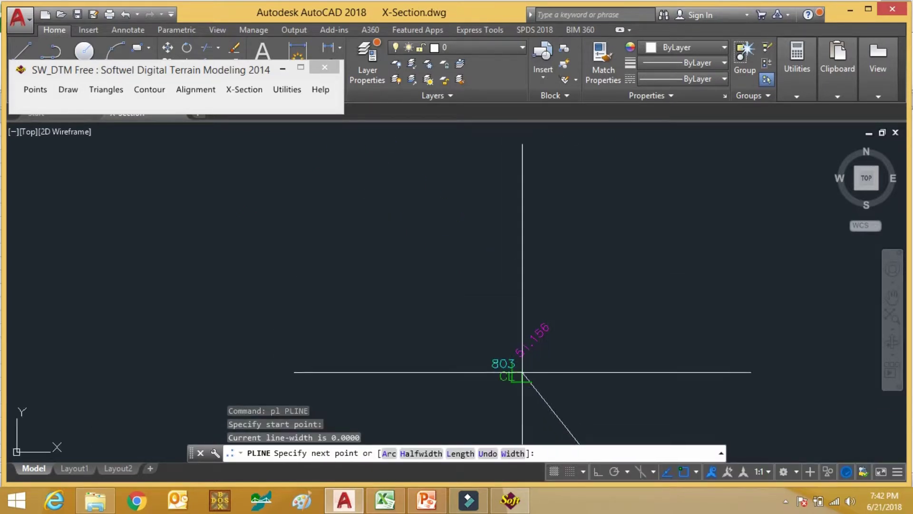
{"action": "left_click", "coordinate": [524, 375]}
{"action": "scroll", "coordinate": [525, 373], "scroll_direction": "down", "scroll_amount": 3}
{"action": "scroll", "coordinate": [372, 228], "scroll_direction": "up", "scroll_amount": 5}
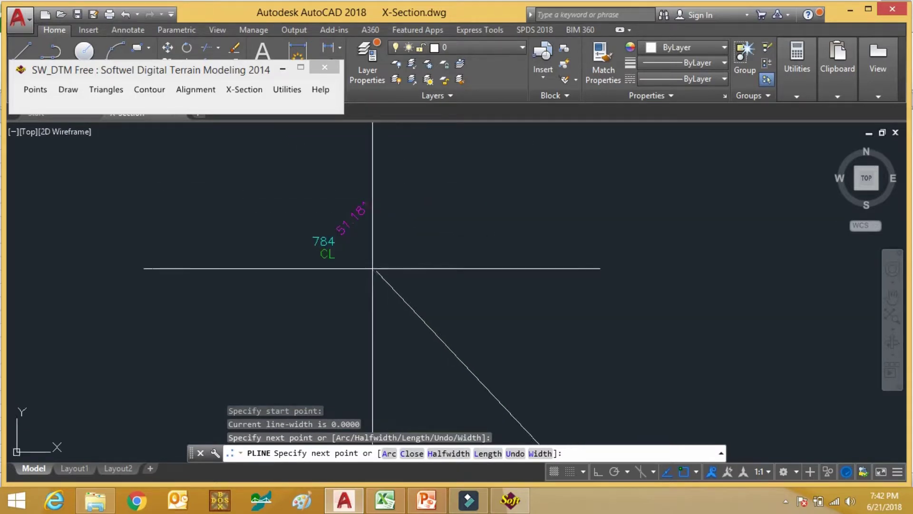
{"action": "left_click", "coordinate": [371, 266]}
- Continue the alignment polyline northwest through the following CL points up to point 770
{"action": "scroll", "coordinate": [446, 325], "scroll_direction": "down", "scroll_amount": 5}
{"action": "scroll", "coordinate": [303, 243], "scroll_direction": "up", "scroll_amount": 5}
{"action": "left_click", "coordinate": [302, 240]}
{"action": "scroll", "coordinate": [305, 240], "scroll_direction": "down", "scroll_amount": 3}
{"action": "scroll", "coordinate": [306, 241], "scroll_direction": "up", "scroll_amount": 4}
{"action": "left_click", "coordinate": [312, 247]}
{"action": "scroll", "coordinate": [481, 337], "scroll_direction": "down", "scroll_amount": 4}
{"action": "scroll", "coordinate": [312, 281], "scroll_direction": "up", "scroll_amount": 5}
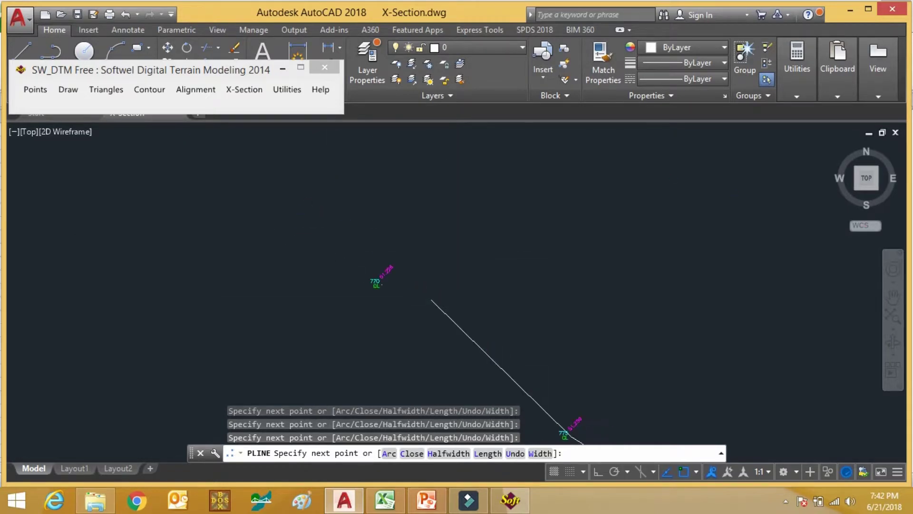
{"action": "left_click", "coordinate": [302, 260]}
- Extend the alignment polyline along the bend, snapping to each CL point from 770 to 742
{"action": "scroll", "coordinate": [489, 377], "scroll_direction": "down", "scroll_amount": 4}
{"action": "scroll", "coordinate": [393, 330], "scroll_direction": "up", "scroll_amount": 5}
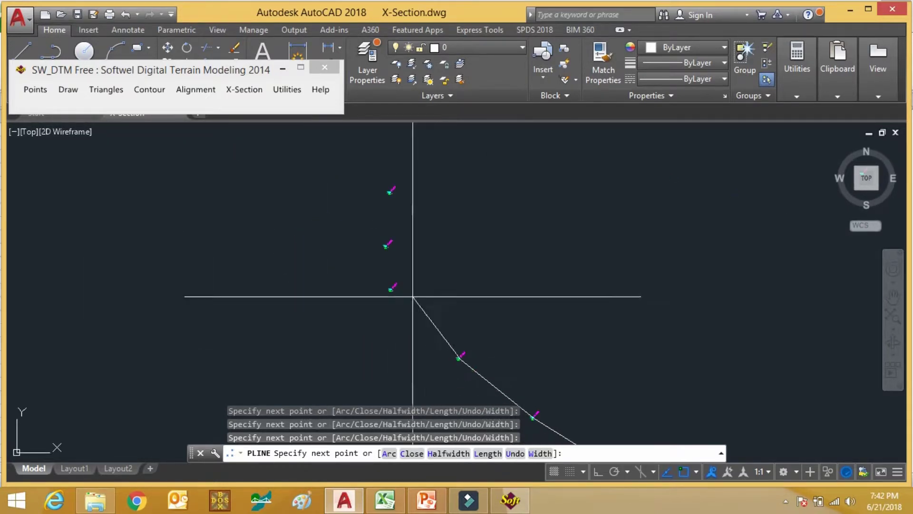
{"action": "left_click", "coordinate": [353, 301]}
{"action": "scroll", "coordinate": [464, 359], "scroll_direction": "down", "scroll_amount": 4}
{"action": "scroll", "coordinate": [431, 295], "scroll_direction": "up", "scroll_amount": 5}
{"action": "left_click", "coordinate": [397, 308]}
{"action": "scroll", "coordinate": [413, 316], "scroll_direction": "down", "scroll_amount": 4}
{"action": "scroll", "coordinate": [434, 234], "scroll_direction": "up", "scroll_amount": 5}
{"action": "left_click", "coordinate": [424, 338]}
{"action": "scroll", "coordinate": [424, 225], "scroll_direction": "down", "scroll_amount": 4}
{"action": "scroll", "coordinate": [363, 245], "scroll_direction": "up", "scroll_amount": 5}
{"action": "left_click", "coordinate": [350, 236]}
{"action": "scroll", "coordinate": [404, 285], "scroll_direction": "down", "scroll_amount": 4}
{"action": "scroll", "coordinate": [419, 266], "scroll_direction": "up", "scroll_amount": 5}
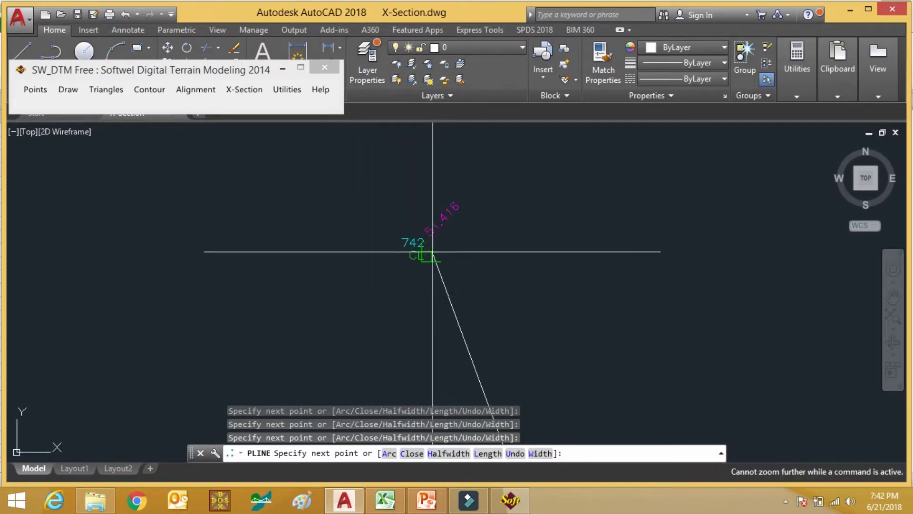
{"action": "left_click", "coordinate": [433, 251]}
- Carry the alignment polyline around the bend through CL points 255, 202, 205 and 210
{"action": "scroll", "coordinate": [456, 333], "scroll_direction": "down", "scroll_amount": 4}
{"action": "scroll", "coordinate": [489, 306], "scroll_direction": "up", "scroll_amount": 5}
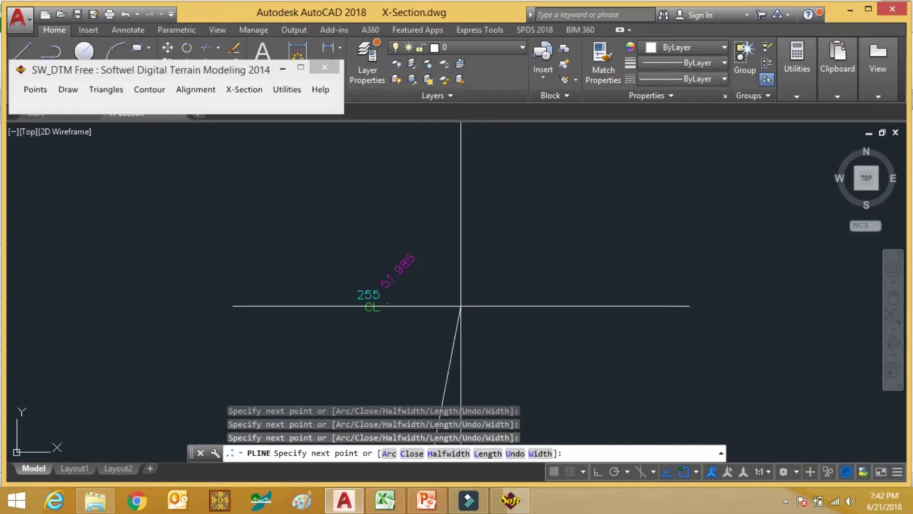
{"action": "left_click", "coordinate": [397, 306]}
{"action": "scroll", "coordinate": [416, 322], "scroll_direction": "down", "scroll_amount": 4}
{"action": "scroll", "coordinate": [400, 263], "scroll_direction": "up", "scroll_amount": 5}
{"action": "left_click", "coordinate": [376, 211]}
{"action": "scroll", "coordinate": [371, 209], "scroll_direction": "down", "scroll_amount": 4}
{"action": "scroll", "coordinate": [473, 286], "scroll_direction": "up", "scroll_amount": 5}
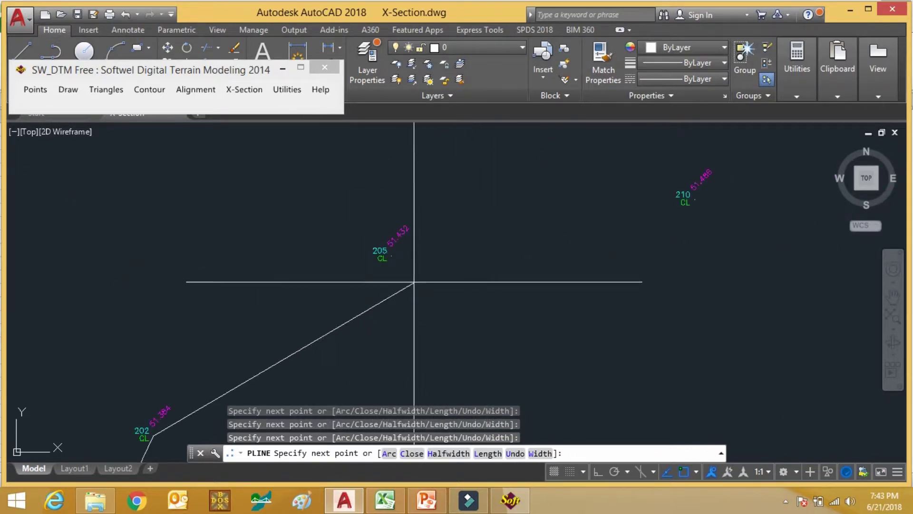
{"action": "left_click", "coordinate": [392, 256]}
{"action": "left_click", "coordinate": [688, 200]}
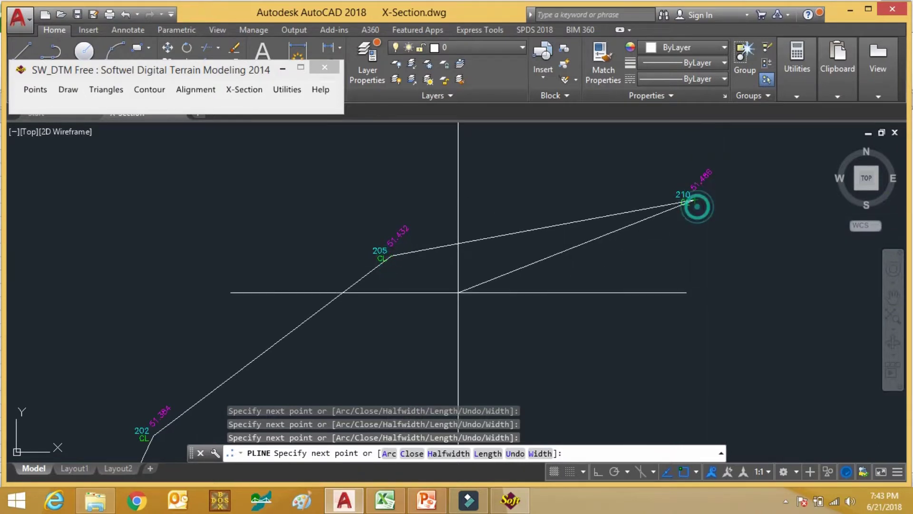
- Extend the alignment polyline east from point 210 through the next CL point, 225 and 234
{"action": "scroll", "coordinate": [476, 297], "scroll_direction": "down", "scroll_amount": 4}
{"action": "scroll", "coordinate": [509, 301], "scroll_direction": "up", "scroll_amount": 2}
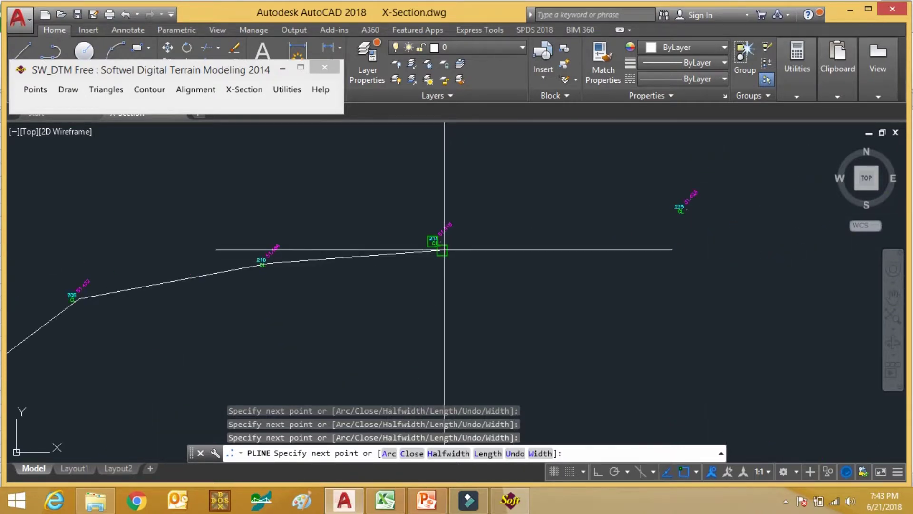
{"action": "scroll", "coordinate": [443, 242], "scroll_direction": "up", "scroll_amount": 5}
{"action": "scroll", "coordinate": [433, 243], "scroll_direction": "down", "scroll_amount": 5}
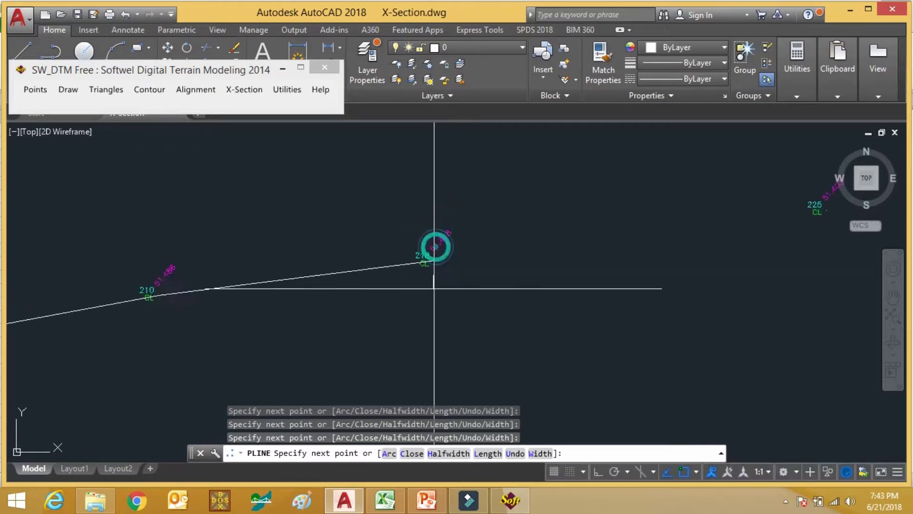
{"action": "scroll", "coordinate": [547, 264], "scroll_direction": "up", "scroll_amount": 5}
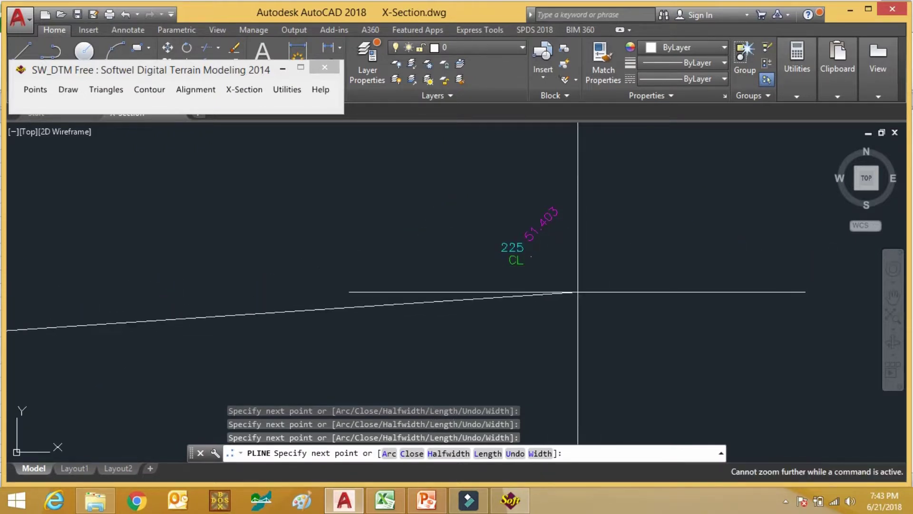
{"action": "left_click", "coordinate": [531, 257]}
{"action": "scroll", "coordinate": [550, 306], "scroll_direction": "down", "scroll_amount": 5}
{"action": "scroll", "coordinate": [577, 295], "scroll_direction": "up", "scroll_amount": 5}
{"action": "left_click", "coordinate": [490, 270]}
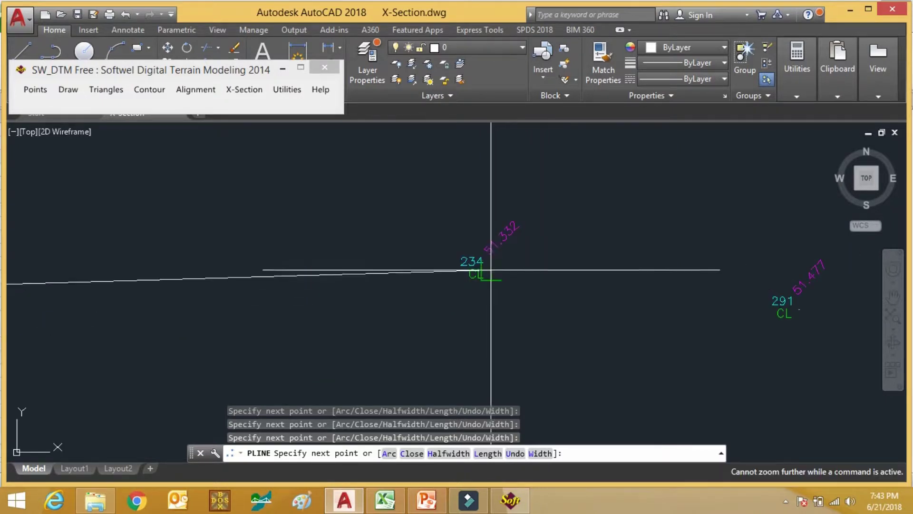
- Continue the alignment polyline through CL points 291, 297 and 303
{"action": "scroll", "coordinate": [490, 269], "scroll_direction": "down", "scroll_amount": 5}
{"action": "scroll", "coordinate": [608, 312], "scroll_direction": "up", "scroll_amount": 5}
{"action": "left_click", "coordinate": [545, 288]}
{"action": "scroll", "coordinate": [525, 286], "scroll_direction": "down", "scroll_amount": 5}
{"action": "scroll", "coordinate": [532, 259], "scroll_direction": "up", "scroll_amount": 5}
{"action": "scroll", "coordinate": [558, 268], "scroll_direction": "down", "scroll_amount": 5}
{"action": "scroll", "coordinate": [528, 245], "scroll_direction": "up", "scroll_amount": 5}
{"action": "left_click", "coordinate": [409, 247]}
{"action": "scroll", "coordinate": [409, 281], "scroll_direction": "down", "scroll_amount": 5}
{"action": "scroll", "coordinate": [480, 284], "scroll_direction": "up", "scroll_amount": 5}
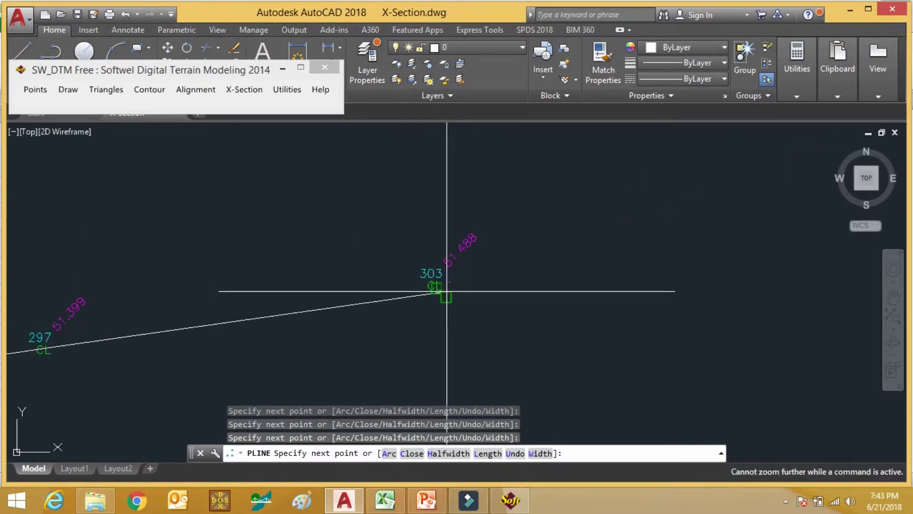
{"action": "left_click", "coordinate": [433, 286]}
- Extend the alignment polyline through CL point 309 to the last CL point before 342 and end it there
{"action": "scroll", "coordinate": [433, 286], "scroll_direction": "down", "scroll_amount": 5}
{"action": "scroll", "coordinate": [520, 255], "scroll_direction": "up", "scroll_amount": 5}
{"action": "left_click", "coordinate": [514, 256]}
{"action": "scroll", "coordinate": [574, 231], "scroll_direction": "down", "scroll_amount": 5}
{"action": "scroll", "coordinate": [618, 256], "scroll_direction": "down", "scroll_amount": 3}
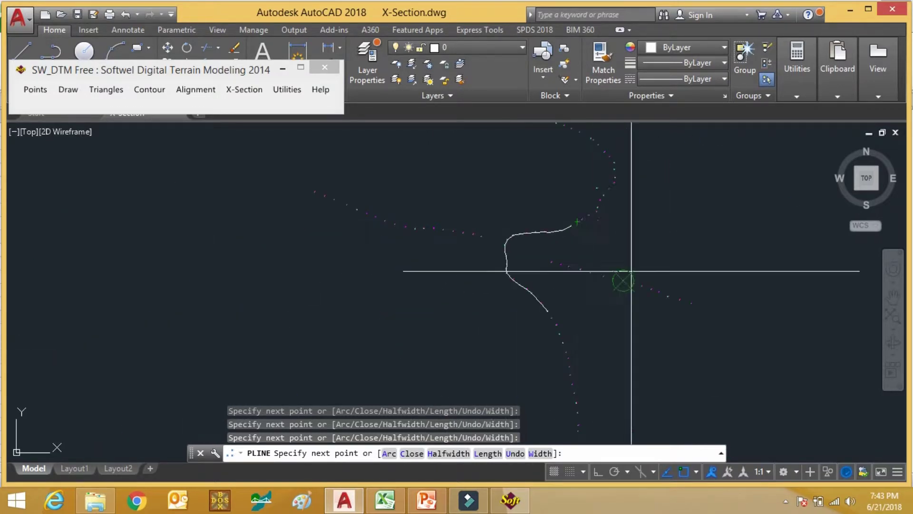
{"action": "scroll", "coordinate": [591, 211], "scroll_direction": "up", "scroll_amount": 5}
{"action": "scroll", "coordinate": [540, 273], "scroll_direction": "up", "scroll_amount": 5}
{"action": "left_click", "coordinate": [468, 248]}
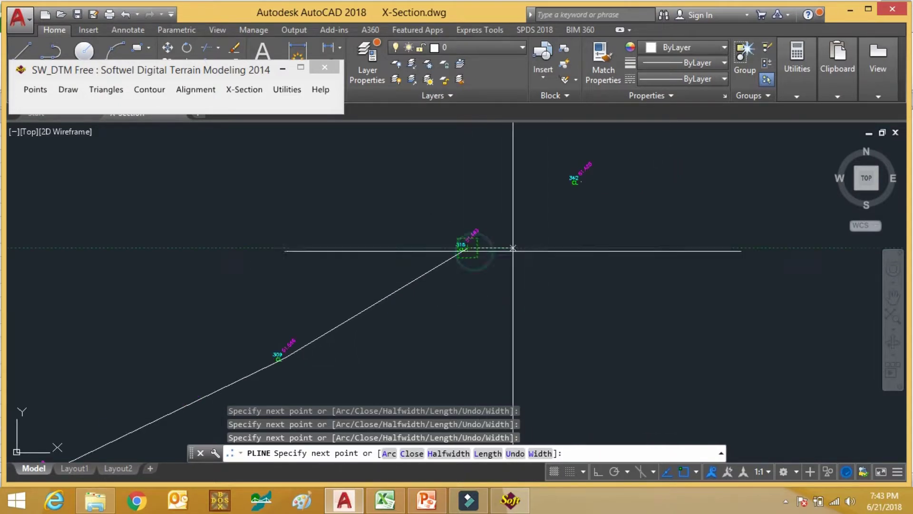
{"action": "scroll", "coordinate": [536, 265], "scroll_direction": "down", "scroll_amount": 5}
{"action": "scroll", "coordinate": [521, 214], "scroll_direction": "up", "scroll_amount": 3}
{"action": "key", "text": "Escape"}
{"action": "scroll", "coordinate": [518, 229], "scroll_direction": "down", "scroll_amount": 6}
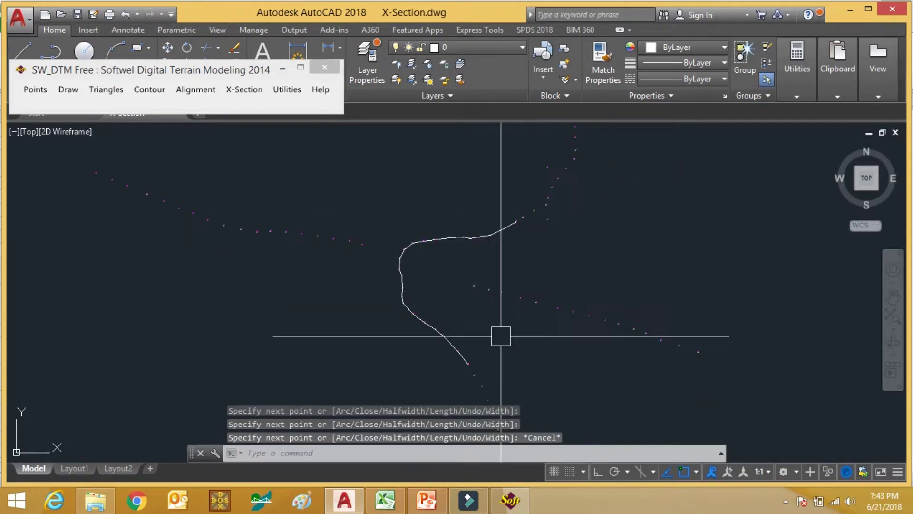
{"action": "scroll", "coordinate": [434, 301], "scroll_direction": "up", "scroll_amount": 4}
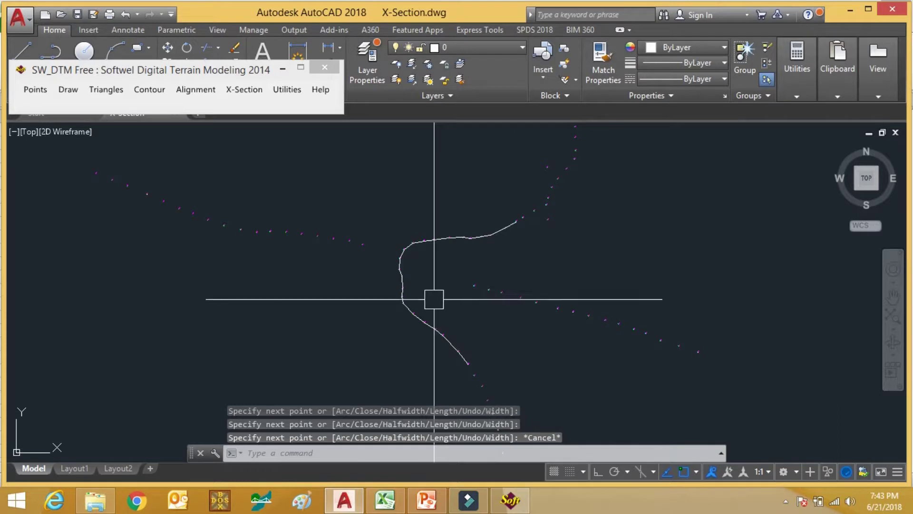
- Switch to the Excel survey sheet and select all point rows in columns A to E, from row 5 down
{"action": "left_click", "coordinate": [385, 499]}
{"action": "scroll", "coordinate": [366, 300], "scroll_direction": "up", "scroll_amount": 20}
{"action": "scroll", "coordinate": [429, 294], "scroll_direction": "up", "scroll_amount": 9}
{"action": "left_click", "coordinate": [440, 264]}
{"action": "left_click_drag", "start_coordinate": [30, 183], "coordinate": [240, 187]}
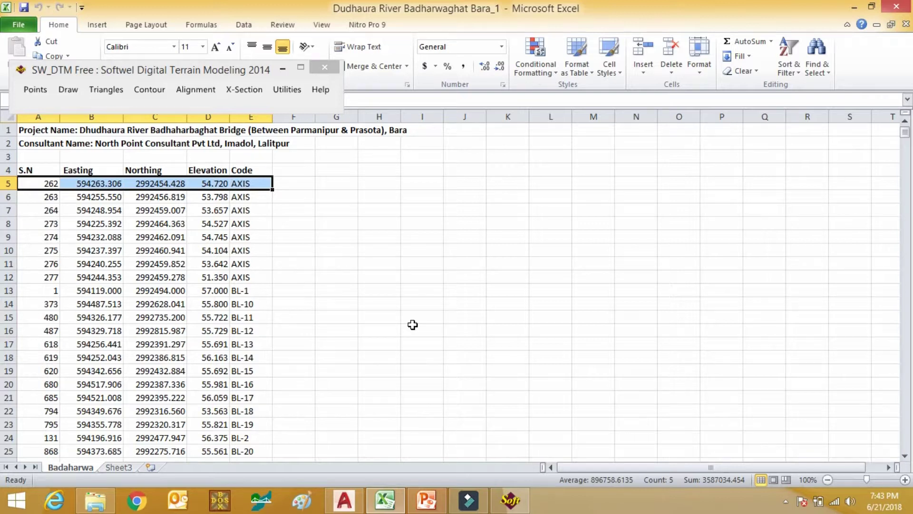
{"action": "key", "text": "ctrl+shift+Down"}
{"action": "scroll", "coordinate": [412, 325], "scroll_direction": "down", "scroll_amount": 4}
{"action": "scroll", "coordinate": [418, 313], "scroll_direction": "up", "scroll_amount": 12}
{"action": "scroll", "coordinate": [424, 305], "scroll_direction": "up", "scroll_amount": 2}
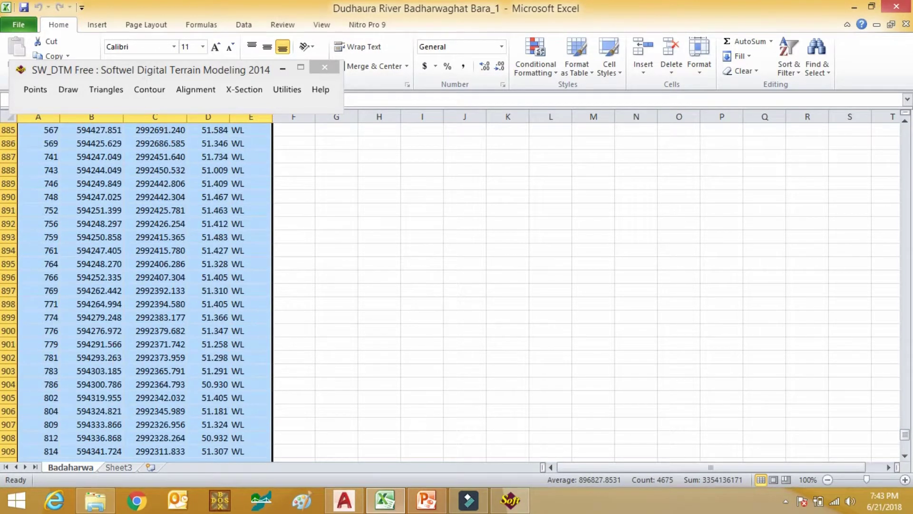
- Switch back to the X-Section drawing and import all selected survey points from Excel with SW_DTM
{"action": "left_click", "coordinate": [354, 500]}
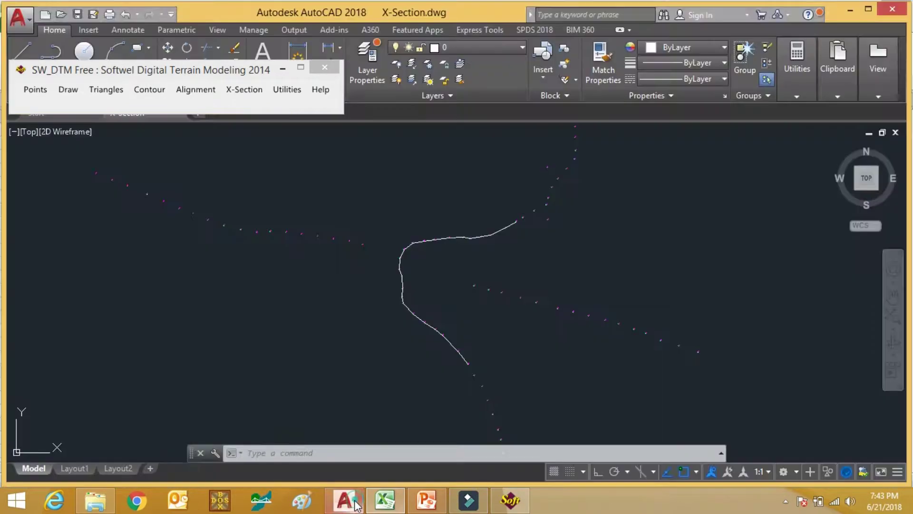
{"action": "left_click", "coordinate": [36, 91]}
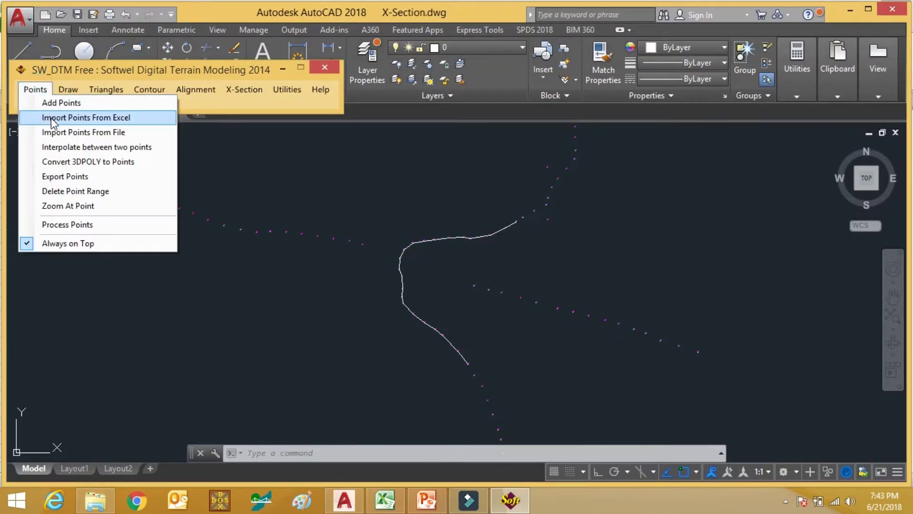
{"action": "left_click", "coordinate": [52, 118]}
{"action": "left_click", "coordinate": [165, 94]}
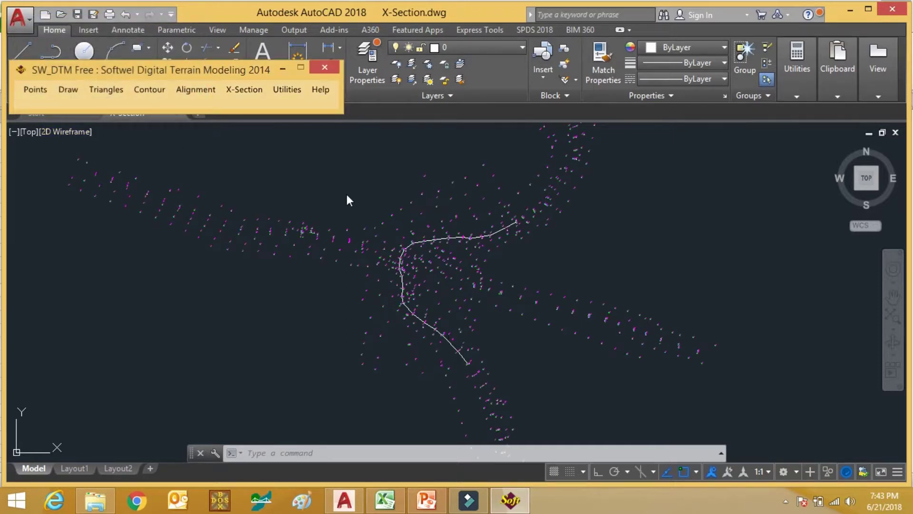
- Look over the imported survey points and the drawn alignment, briefly checking back with the Excel survey sheet
{"action": "scroll", "coordinate": [709, 242], "scroll_direction": "down", "scroll_amount": 10}
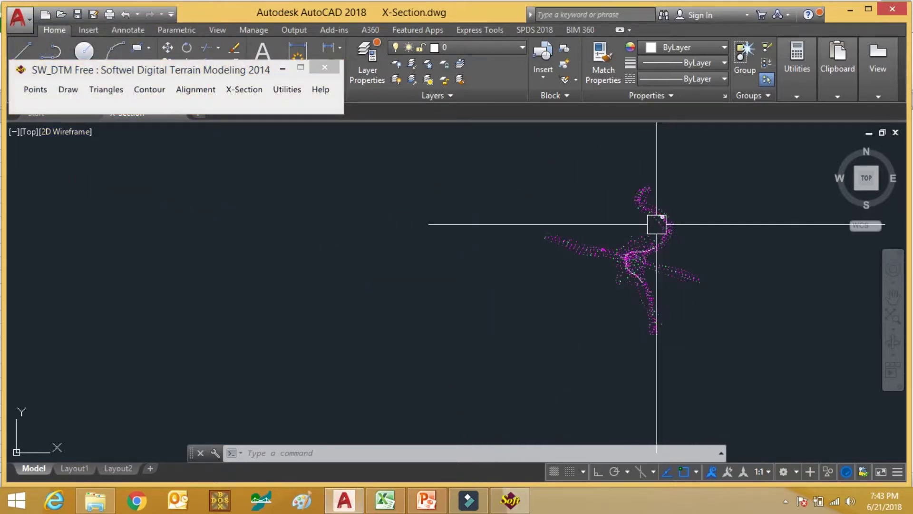
{"action": "scroll", "coordinate": [661, 220], "scroll_direction": "up", "scroll_amount": 6}
{"action": "left_click", "coordinate": [384, 504]}
{"action": "scroll", "coordinate": [241, 257], "scroll_direction": "up", "scroll_amount": 5}
{"action": "left_click", "coordinate": [344, 501]}
{"action": "scroll", "coordinate": [475, 309], "scroll_direction": "down", "scroll_amount": 3}
{"action": "scroll", "coordinate": [409, 337], "scroll_direction": "up", "scroll_amount": 4}
{"action": "scroll", "coordinate": [409, 337], "scroll_direction": "up", "scroll_amount": 3}
{"action": "scroll", "coordinate": [770, 290], "scroll_direction": "down", "scroll_amount": 2}
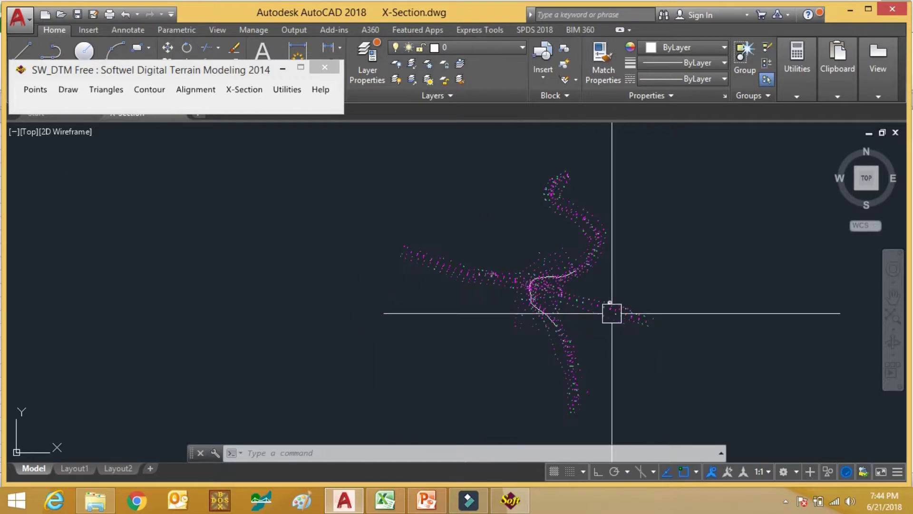
{"action": "scroll", "coordinate": [363, 216], "scroll_direction": "down", "scroll_amount": 1}
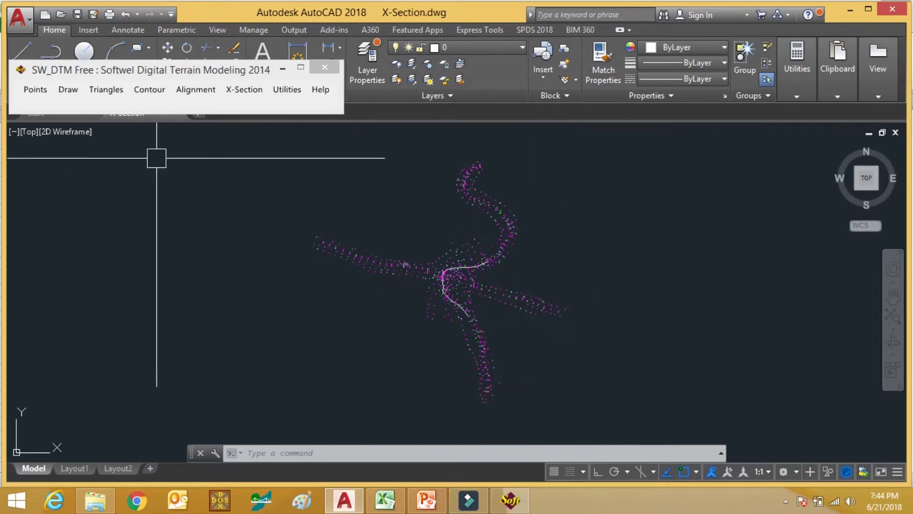
- Process all points and features in SW_DTM with the Features layer selected
{"action": "left_click", "coordinate": [35, 89]}
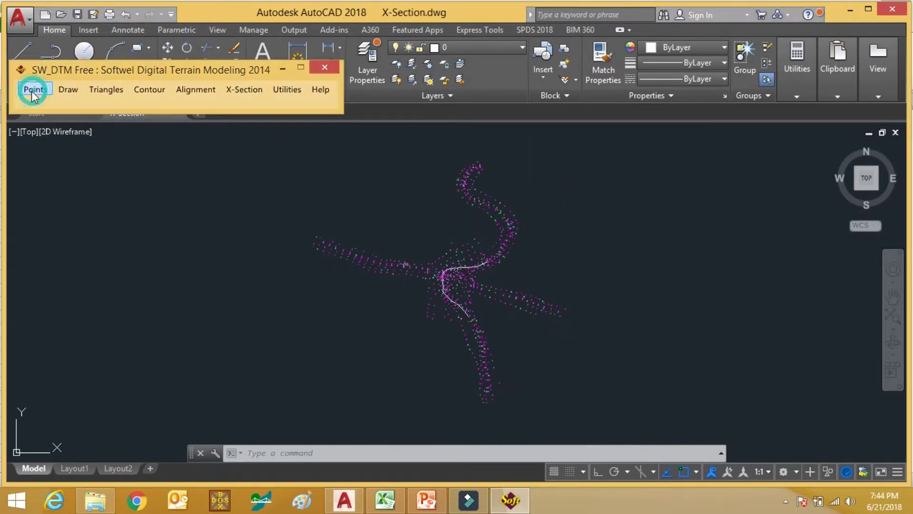
{"action": "left_click", "coordinate": [67, 225]}
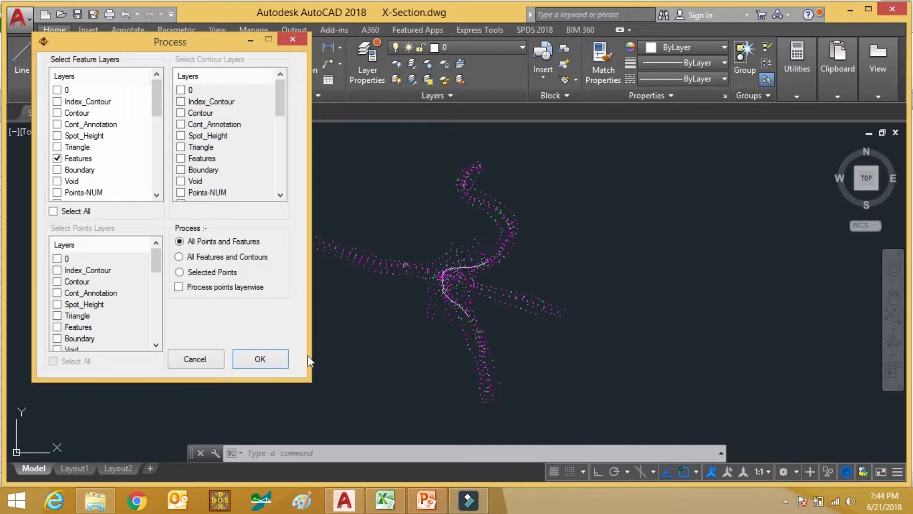
{"action": "left_click", "coordinate": [269, 359]}
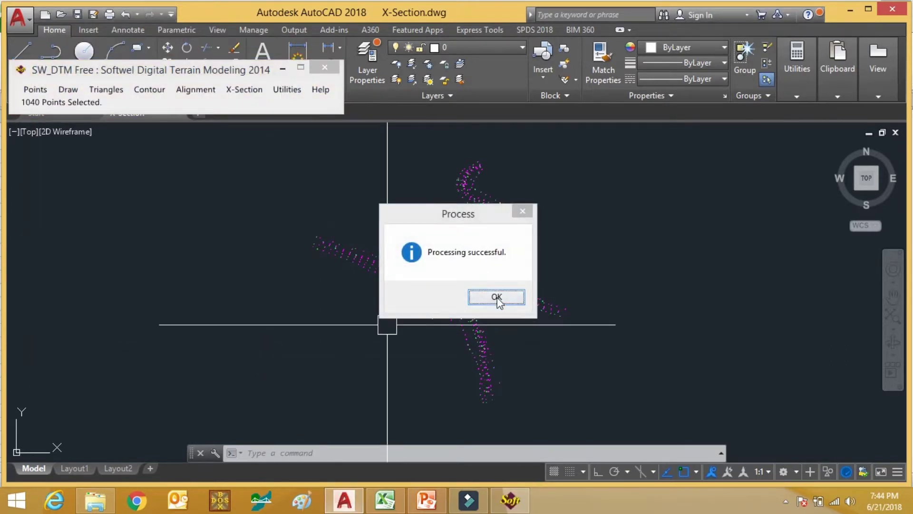
{"action": "left_click", "coordinate": [496, 298]}
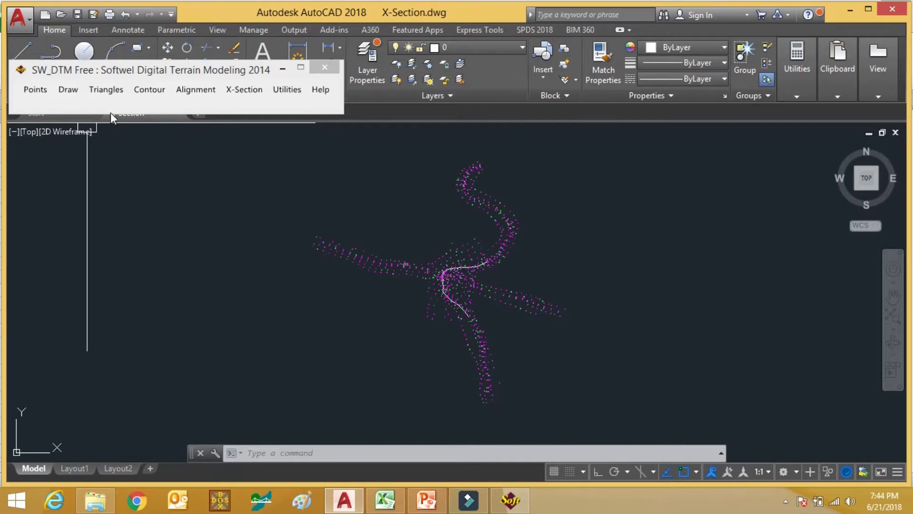
- Triangulate the processed survey points to build the terrain model
{"action": "left_click", "coordinate": [106, 90]}
{"action": "left_click", "coordinate": [115, 100]}
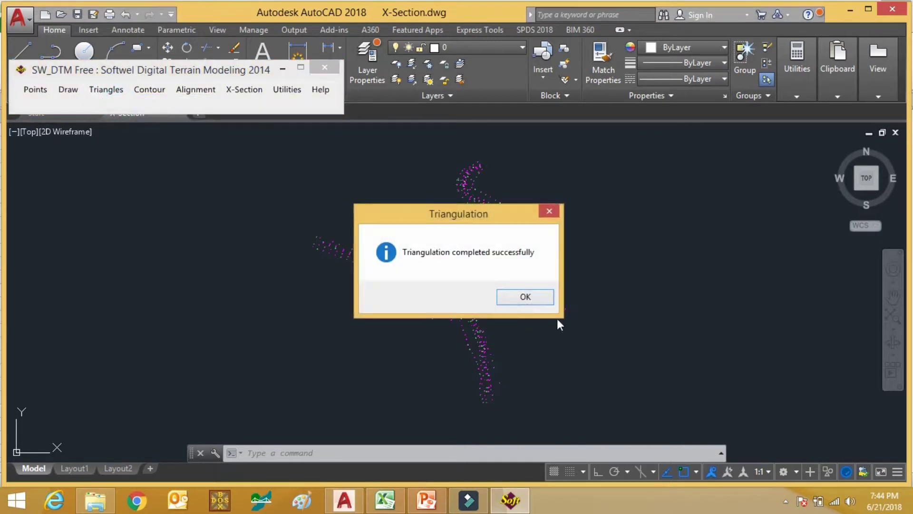
{"action": "left_click", "coordinate": [527, 297]}
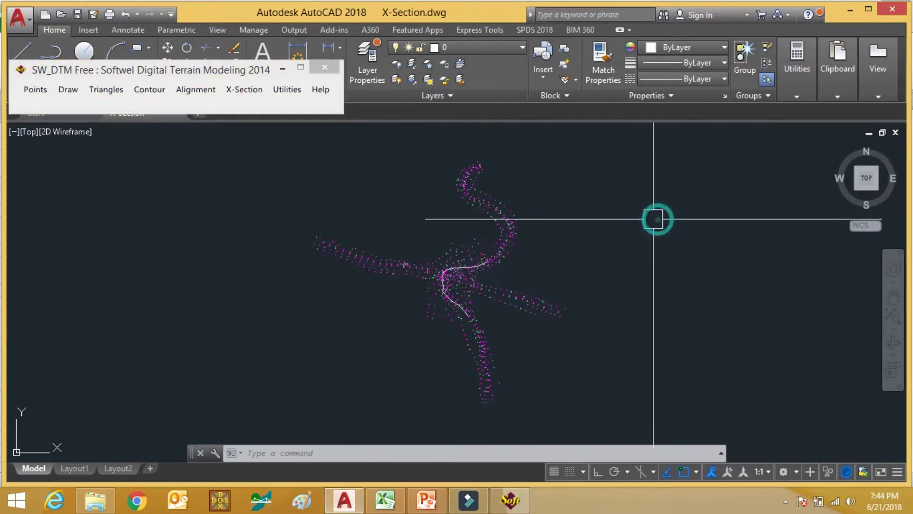
- Set up sections by DTM in L-Profile and X-Section mode with chainage writing on, 20 interval and 15 left and right
{"action": "left_click", "coordinate": [241, 91]}
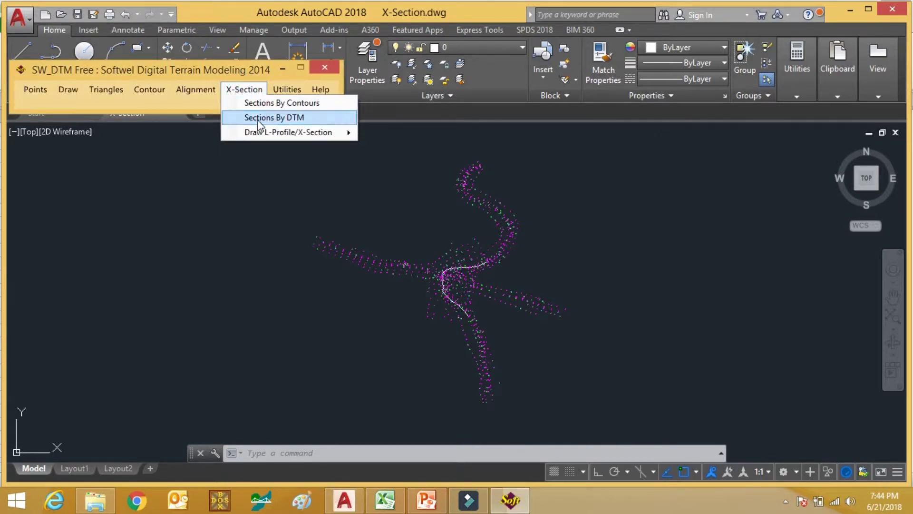
{"action": "left_click", "coordinate": [258, 118]}
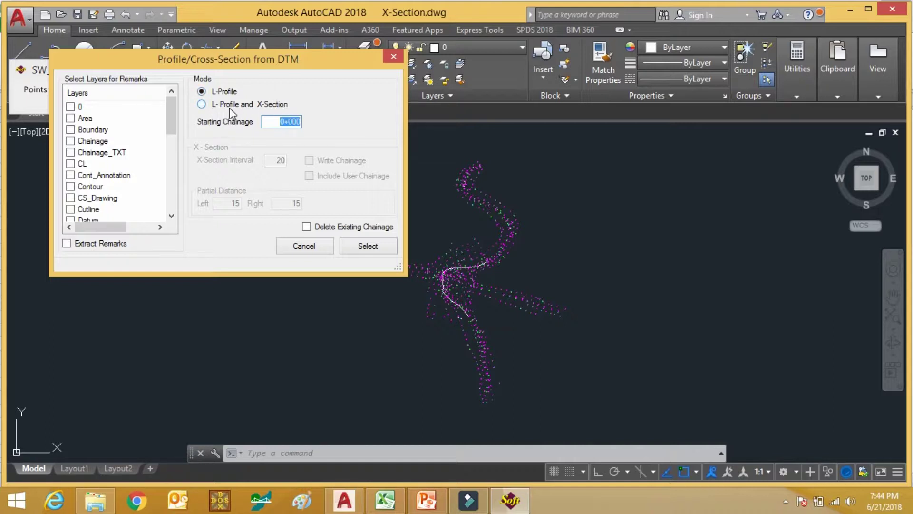
{"action": "left_click", "coordinate": [202, 105]}
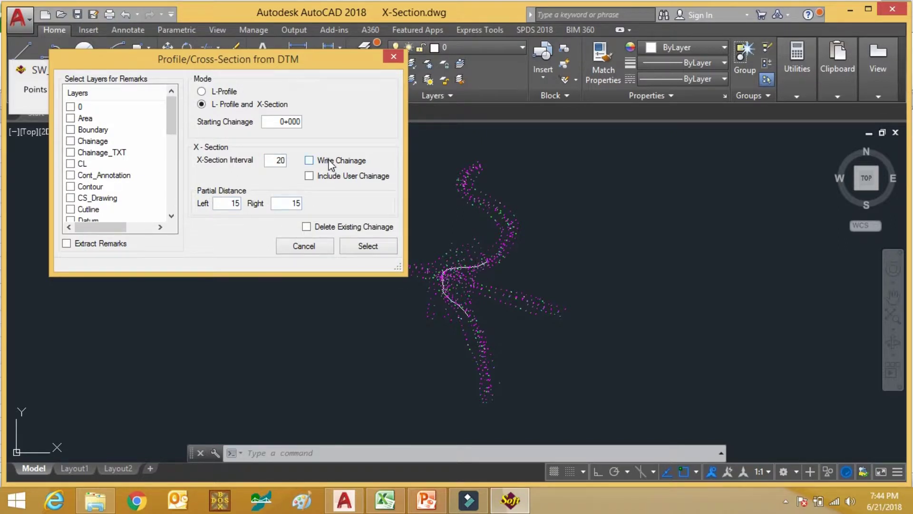
{"action": "left_click", "coordinate": [308, 161]}
{"action": "left_click", "coordinate": [356, 249]}
- Save the section output as a CSV file named Cross Section
{"action": "left_click", "coordinate": [240, 197]}
{"action": "left_click", "coordinate": [204, 164]}
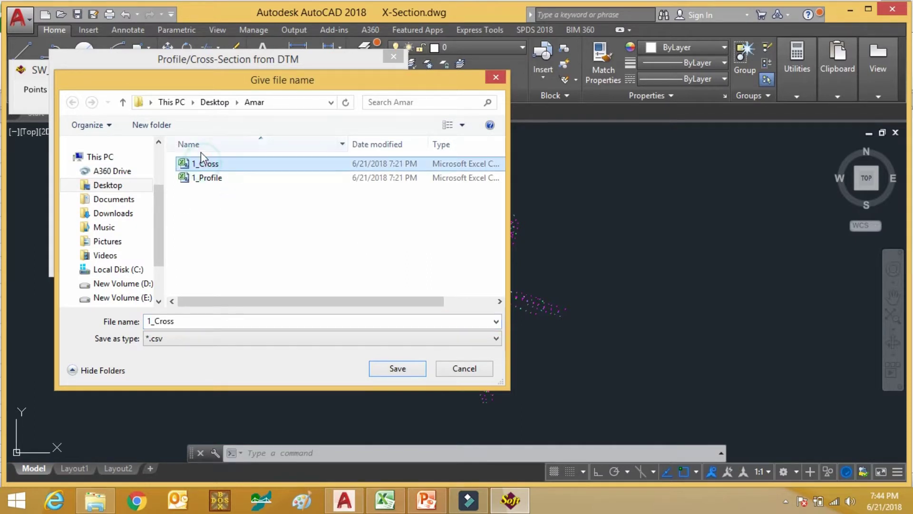
{"action": "left_click", "coordinate": [200, 178]}
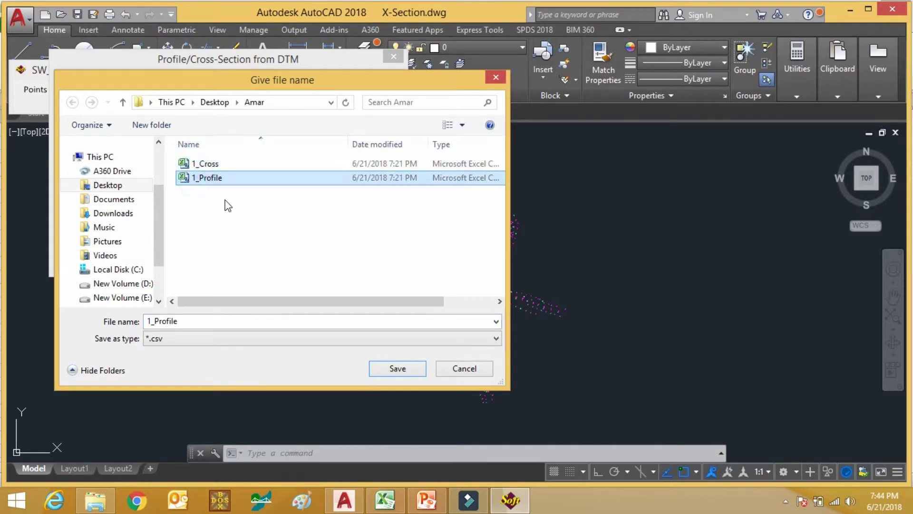
{"action": "left_click", "coordinate": [222, 162]}
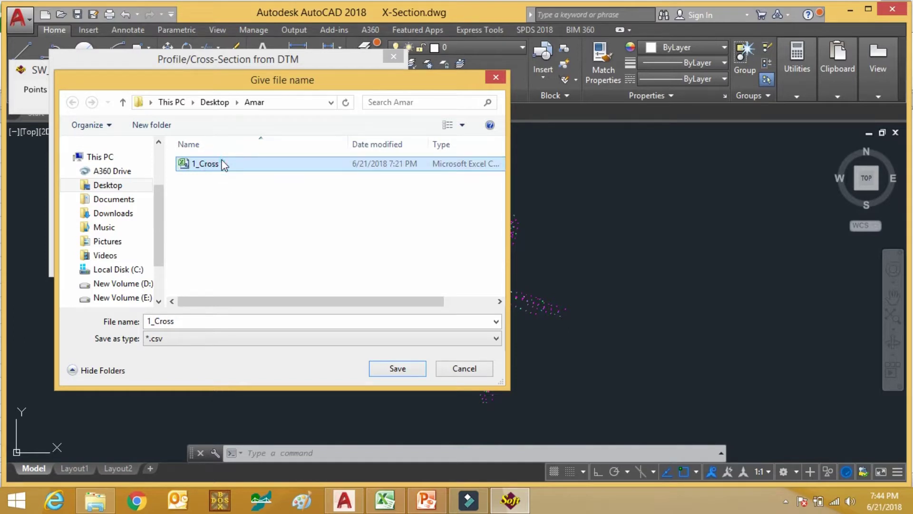
{"action": "double_click", "coordinate": [183, 320]}
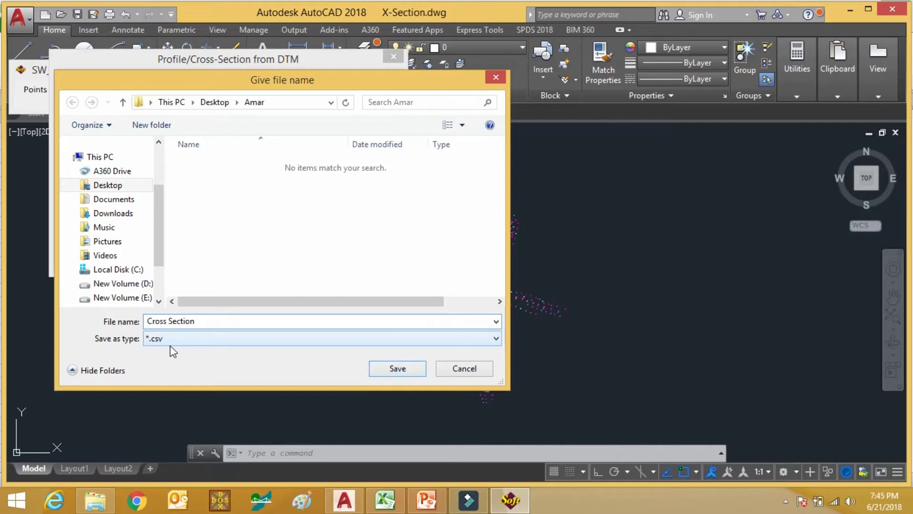
{"action": "left_click", "coordinate": [383, 373]}
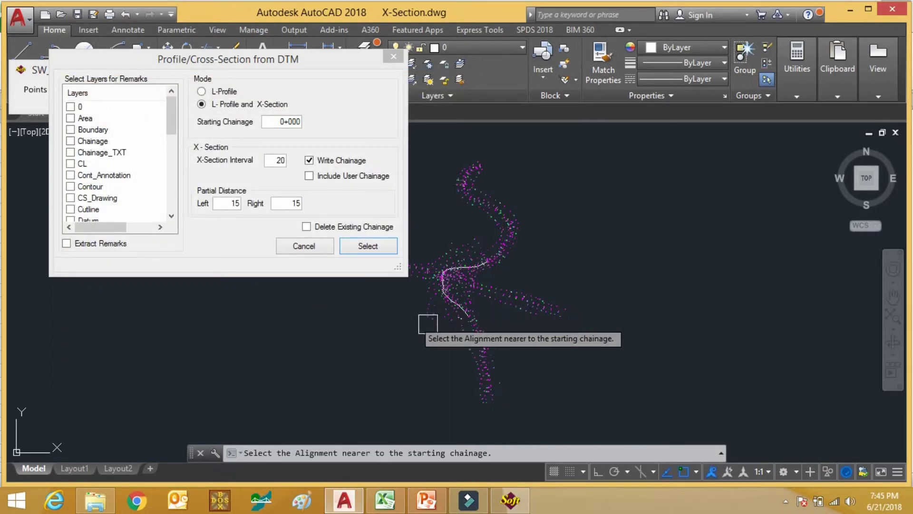
- Pick the alignment near its end at CL point 315 as the starting chainage to generate the sections
{"action": "scroll", "coordinate": [488, 269], "scroll_direction": "up", "scroll_amount": 4}
{"action": "scroll", "coordinate": [490, 261], "scroll_direction": "up", "scroll_amount": 5}
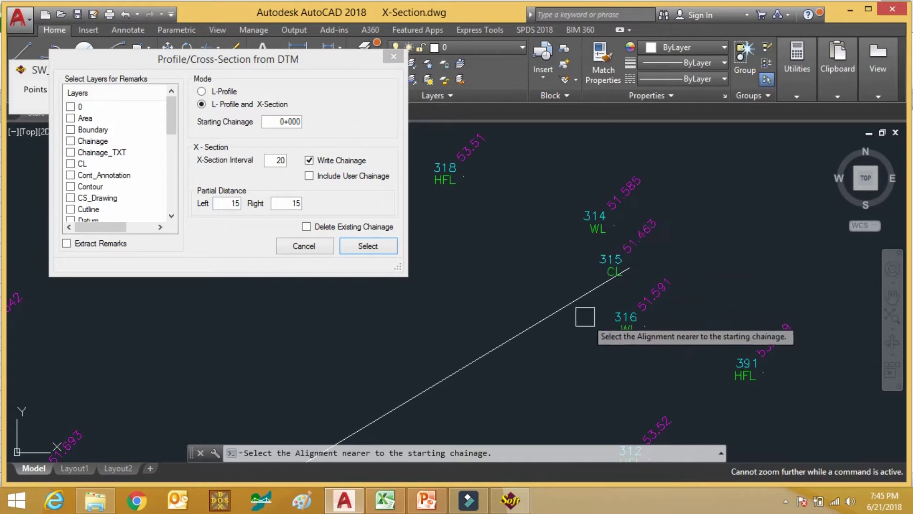
{"action": "left_click", "coordinate": [590, 291]}
{"action": "key", "text": "Return"}
- Examine the cross-section lines and chainage labels placed along the alignment
{"action": "scroll", "coordinate": [656, 213], "scroll_direction": "down", "scroll_amount": 5}
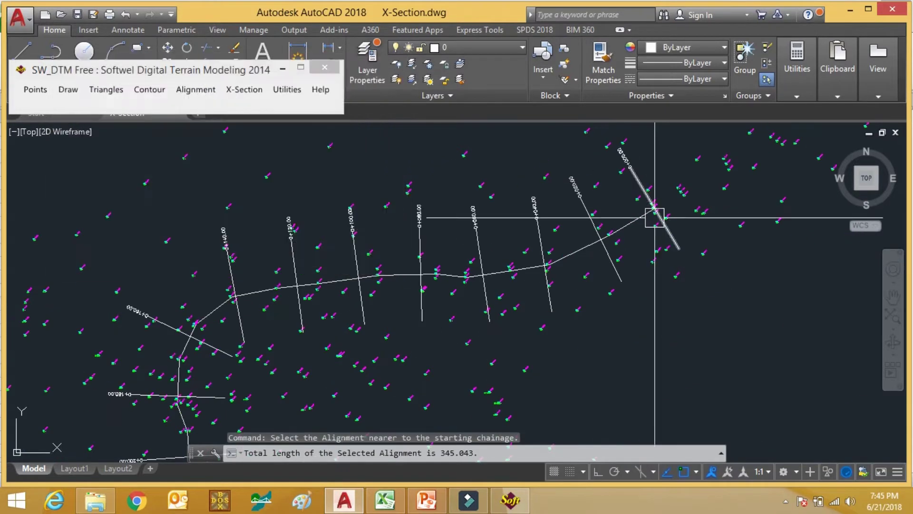
{"action": "scroll", "coordinate": [658, 223], "scroll_direction": "up", "scroll_amount": 4}
{"action": "scroll", "coordinate": [642, 253], "scroll_direction": "up", "scroll_amount": 4}
{"action": "scroll", "coordinate": [638, 249], "scroll_direction": "down", "scroll_amount": 5}
{"action": "scroll", "coordinate": [529, 314], "scroll_direction": "up", "scroll_amount": 6}
{"action": "scroll", "coordinate": [529, 314], "scroll_direction": "up", "scroll_amount": 2}
{"action": "scroll", "coordinate": [469, 337], "scroll_direction": "down", "scroll_amount": 5}
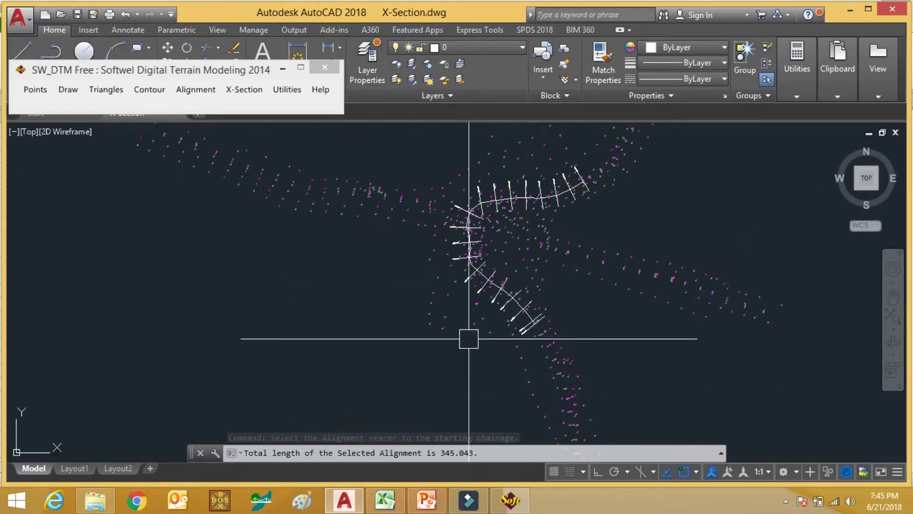
{"action": "scroll", "coordinate": [544, 197], "scroll_direction": "up", "scroll_amount": 1}
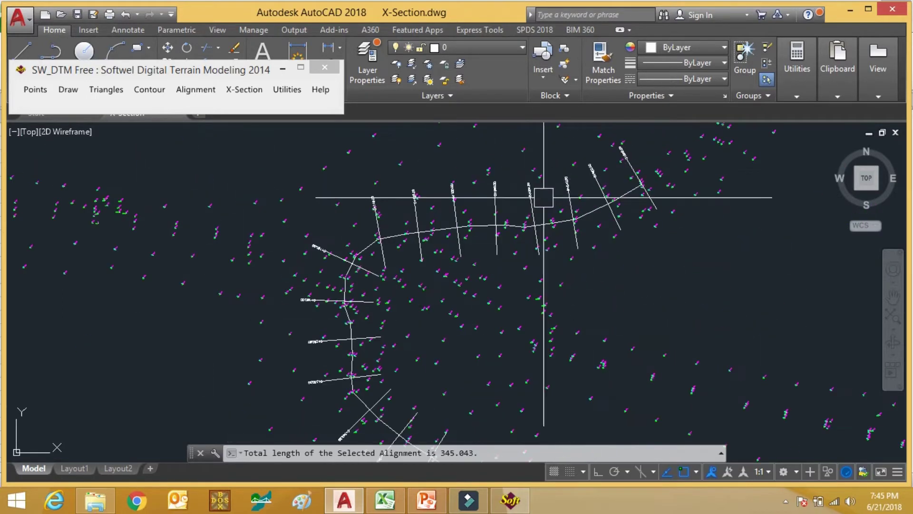
- Draw the full longitudinal profile from the default file with all chainages, horizontal scale 1000 and vertical scale 100, in empty space beside the survey
{"action": "left_click", "coordinate": [243, 90]}
{"action": "mouse_move", "coordinate": [275, 138]}
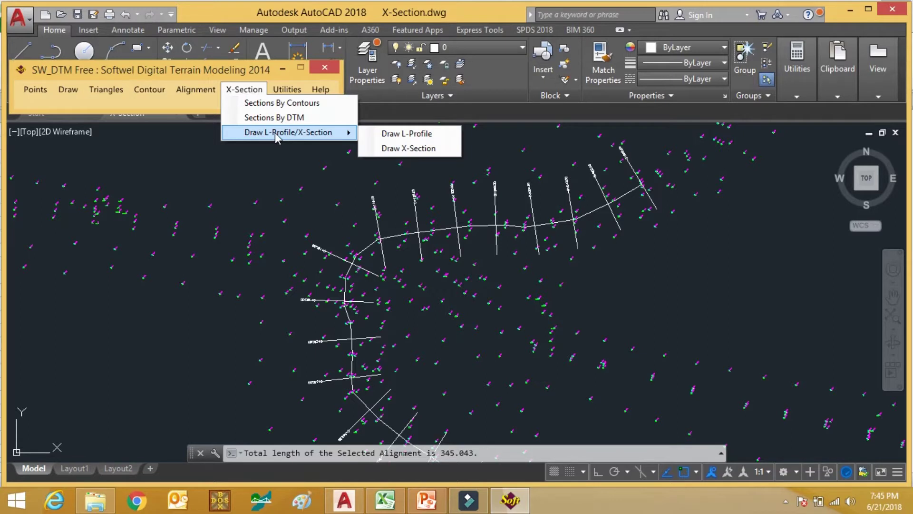
{"action": "left_click", "coordinate": [393, 138]}
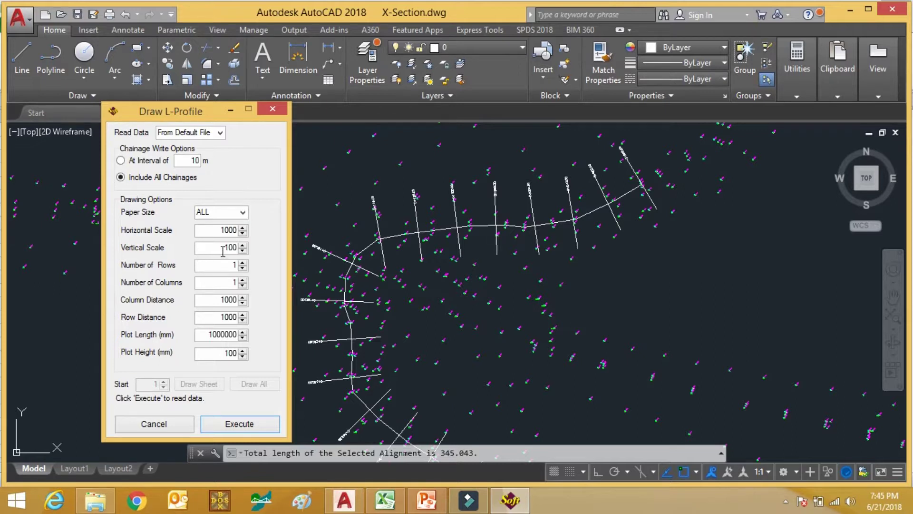
{"action": "left_click", "coordinate": [225, 430]}
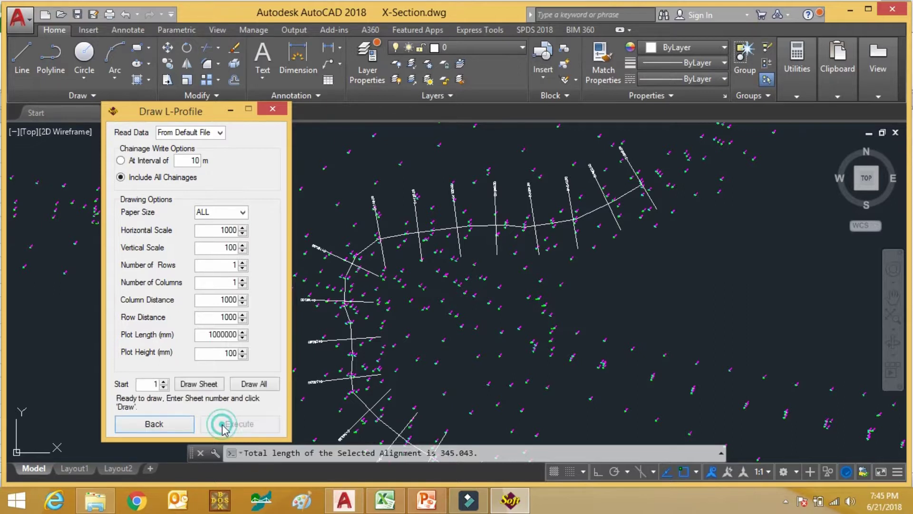
{"action": "left_click", "coordinate": [252, 380]}
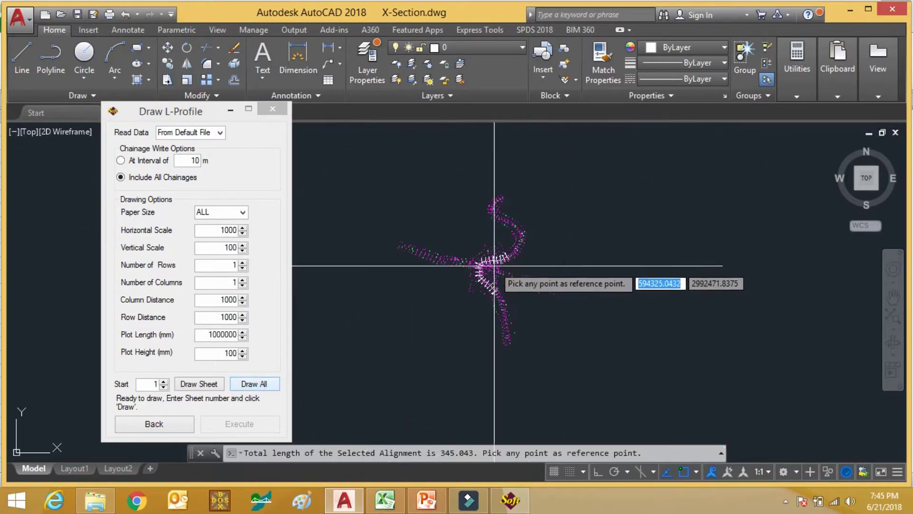
{"action": "left_click", "coordinate": [667, 200]}
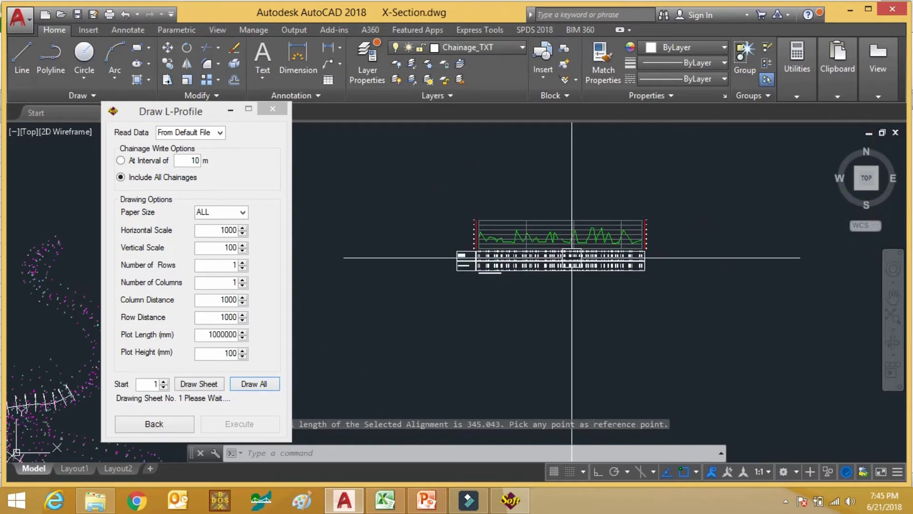
- Inspect the drawn longitudinal profile beside the survey plan and close the L-Profile settings
{"action": "scroll", "coordinate": [571, 257], "scroll_direction": "up", "scroll_amount": 2}
{"action": "scroll", "coordinate": [688, 237], "scroll_direction": "down", "scroll_amount": 5}
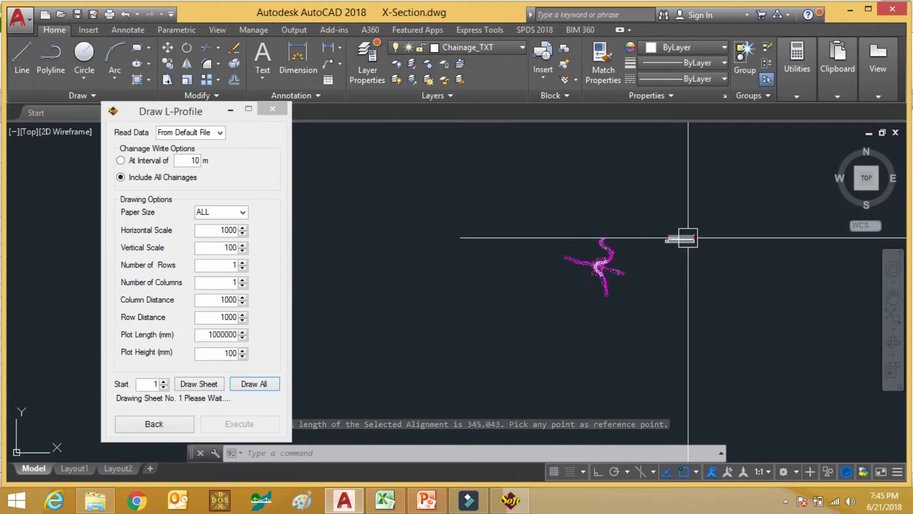
{"action": "scroll", "coordinate": [688, 237], "scroll_direction": "up", "scroll_amount": 3}
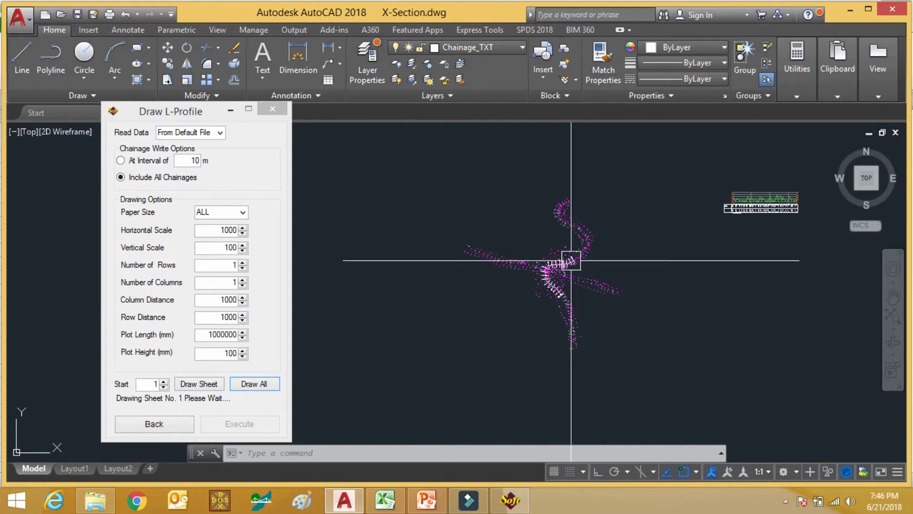
{"action": "scroll", "coordinate": [571, 260], "scroll_direction": "up", "scroll_amount": 3}
{"action": "scroll", "coordinate": [474, 307], "scroll_direction": "down", "scroll_amount": 3}
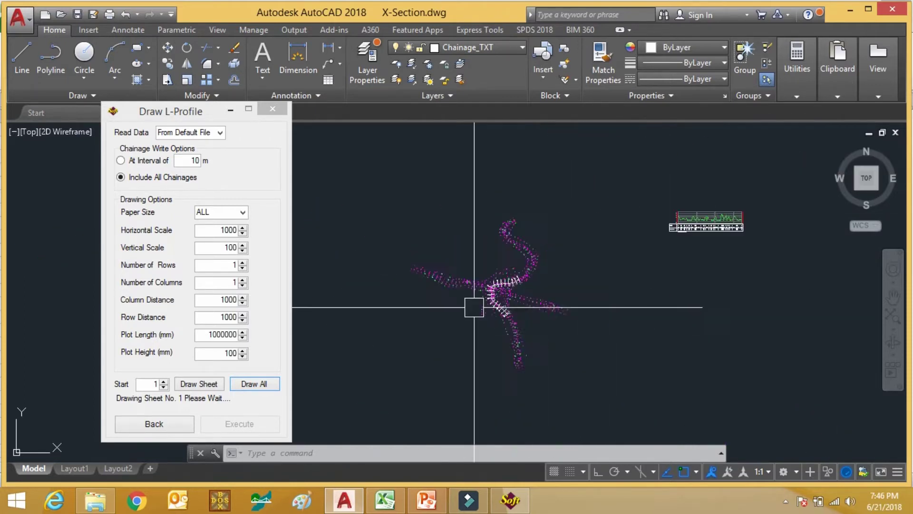
{"action": "scroll", "coordinate": [474, 307], "scroll_direction": "down", "scroll_amount": 2}
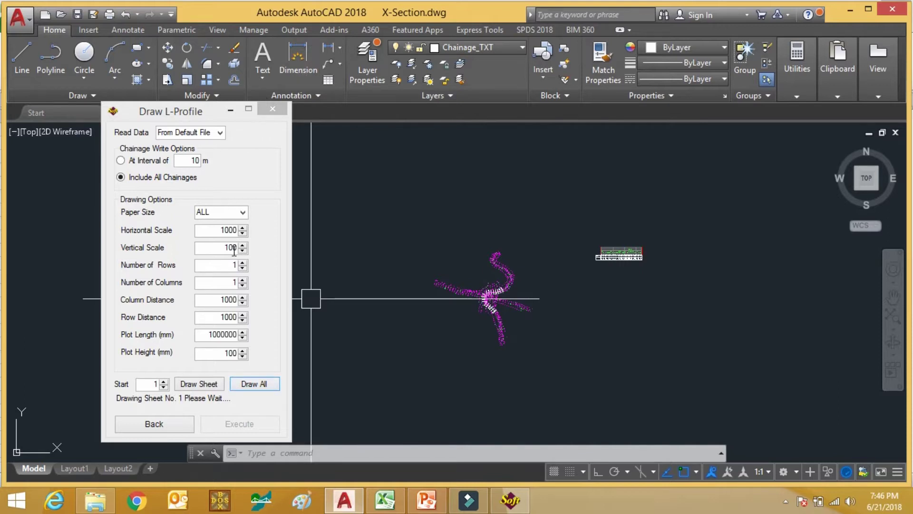
{"action": "left_click", "coordinate": [273, 109]}
- Draw all cross-sections from the default file with all chainages, both scales 100, 4 rows, 3 columns and distances of 500, in empty space below the longitudinal profile
{"action": "left_click", "coordinate": [241, 90]}
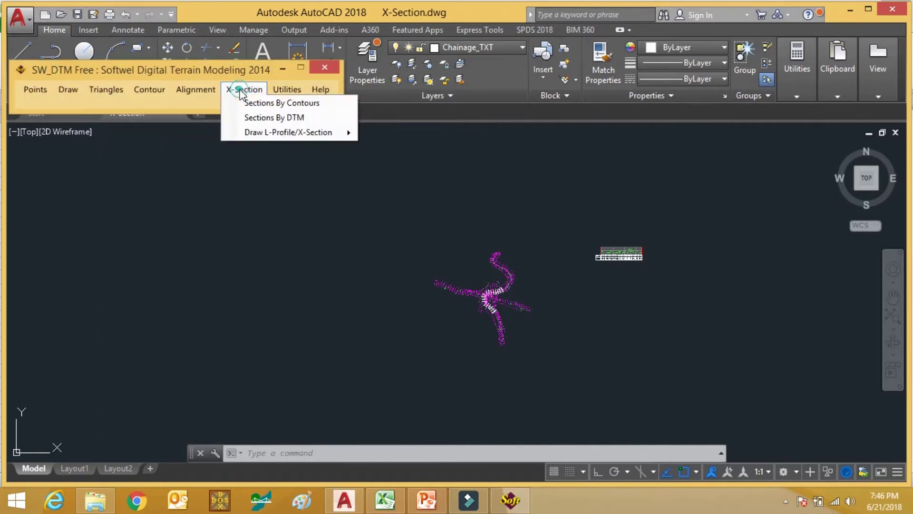
{"action": "mouse_move", "coordinate": [273, 132]}
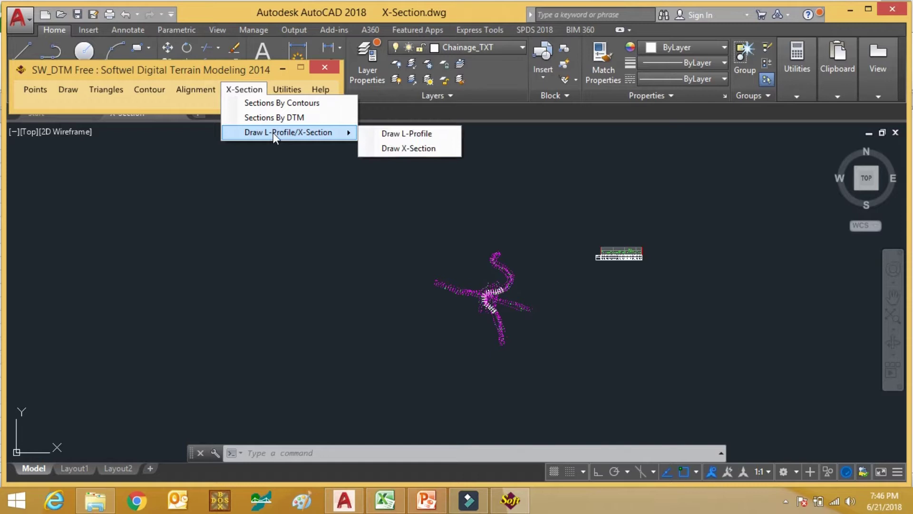
{"action": "left_click", "coordinate": [398, 148]}
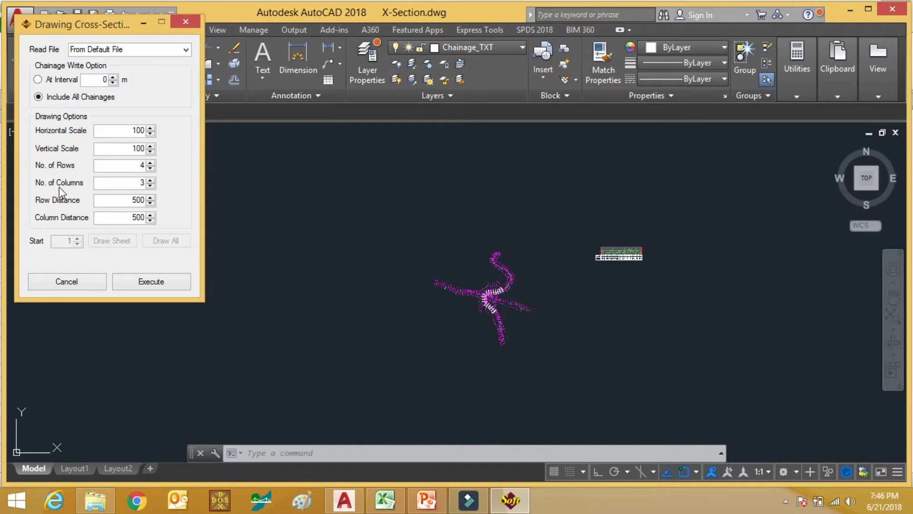
{"action": "left_click", "coordinate": [129, 165]}
{"action": "left_click", "coordinate": [136, 287]}
{"action": "left_click", "coordinate": [167, 241]}
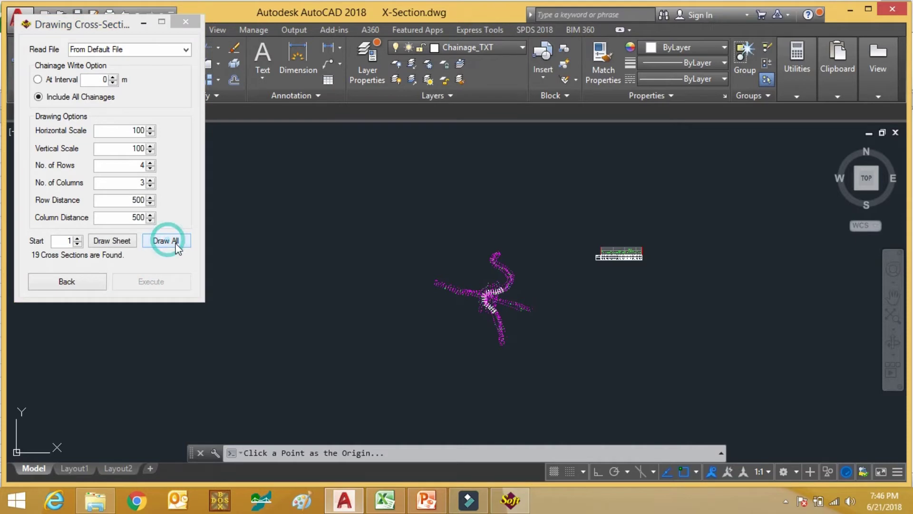
{"action": "scroll", "coordinate": [480, 214], "scroll_direction": "down", "scroll_amount": 5}
{"action": "scroll", "coordinate": [506, 204], "scroll_direction": "up", "scroll_amount": 5}
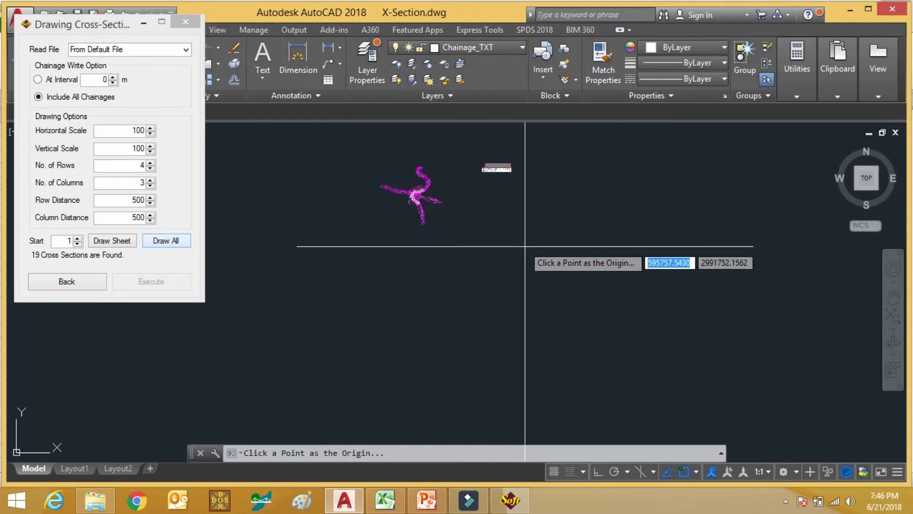
{"action": "left_click", "coordinate": [527, 227]}
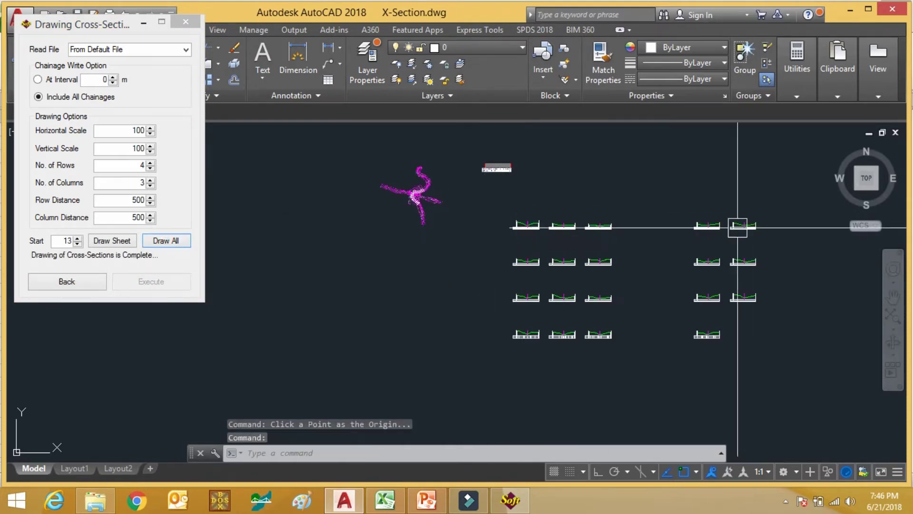
- Examine the first drawn cross-sections with their chainage labels and their existing level and distance tables
{"action": "scroll", "coordinate": [420, 171], "scroll_direction": "up", "scroll_amount": 10}
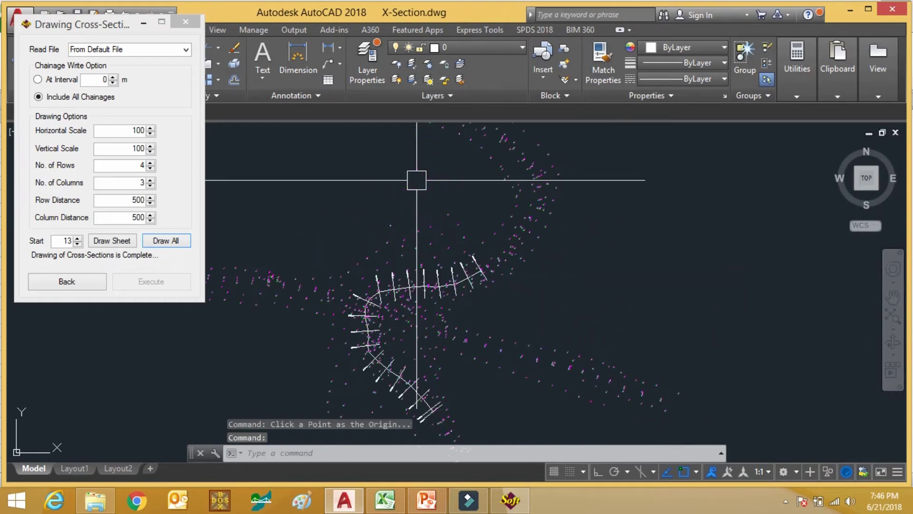
{"action": "scroll", "coordinate": [395, 356], "scroll_direction": "down", "scroll_amount": 8}
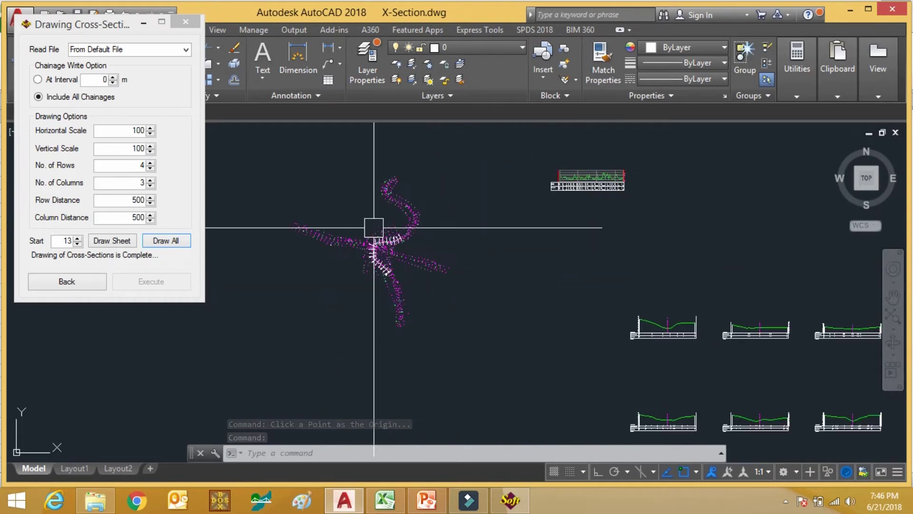
{"action": "scroll", "coordinate": [522, 248], "scroll_direction": "down", "scroll_amount": 4}
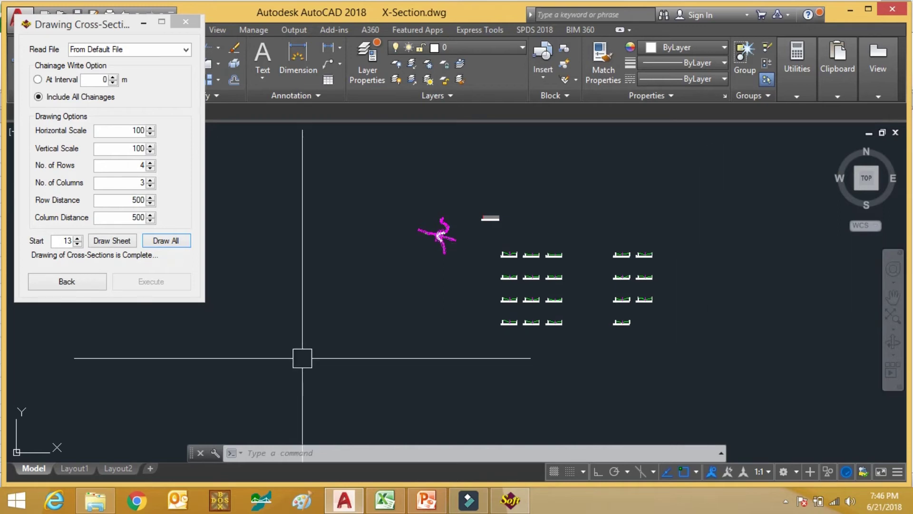
{"action": "scroll", "coordinate": [495, 257], "scroll_direction": "up", "scroll_amount": 6}
{"action": "scroll", "coordinate": [528, 266], "scroll_direction": "up", "scroll_amount": 10}
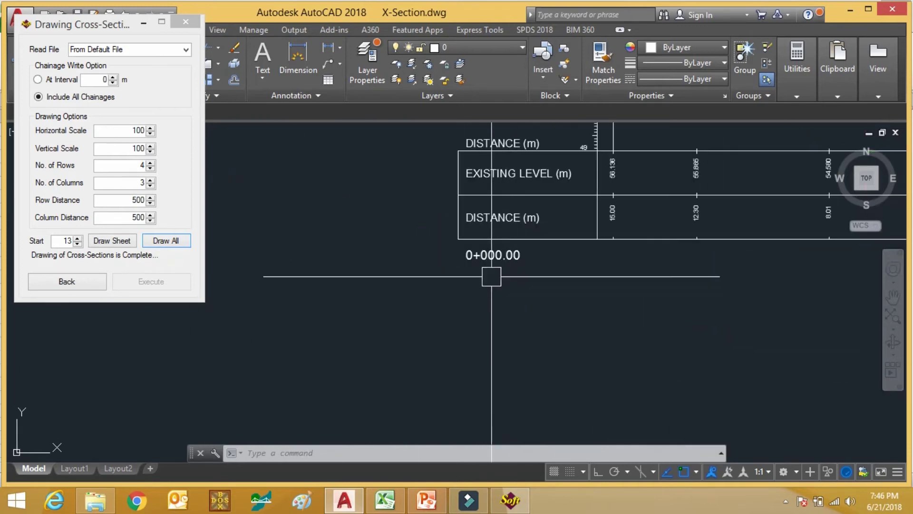
{"action": "scroll", "coordinate": [552, 258], "scroll_direction": "down", "scroll_amount": 12}
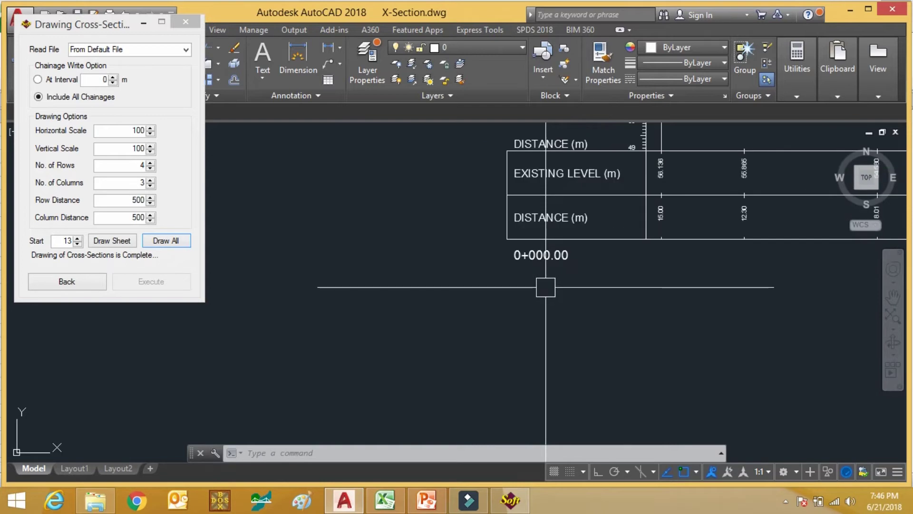
{"action": "scroll", "coordinate": [399, 221], "scroll_direction": "up", "scroll_amount": 7}
{"action": "scroll", "coordinate": [475, 255], "scroll_direction": "up", "scroll_amount": 5}
{"action": "scroll", "coordinate": [523, 189], "scroll_direction": "down", "scroll_amount": 5}
{"action": "scroll", "coordinate": [434, 185], "scroll_direction": "up", "scroll_amount": 5}
{"action": "scroll", "coordinate": [436, 192], "scroll_direction": "down", "scroll_amount": 8}
{"action": "scroll", "coordinate": [577, 224], "scroll_direction": "up", "scroll_amount": 6}
{"action": "scroll", "coordinate": [479, 288], "scroll_direction": "up", "scroll_amount": 5}
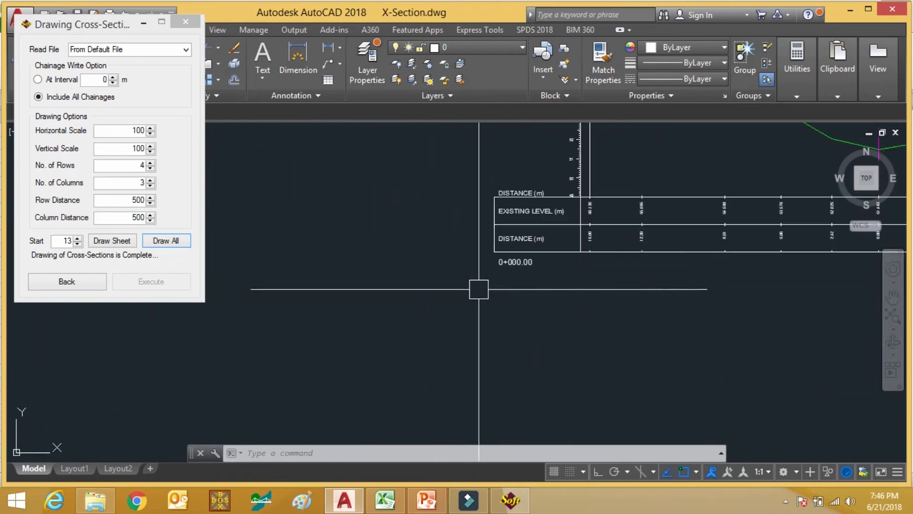
{"action": "scroll", "coordinate": [515, 270], "scroll_direction": "down", "scroll_amount": 6}
{"action": "scroll", "coordinate": [485, 337], "scroll_direction": "up", "scroll_amount": 8}
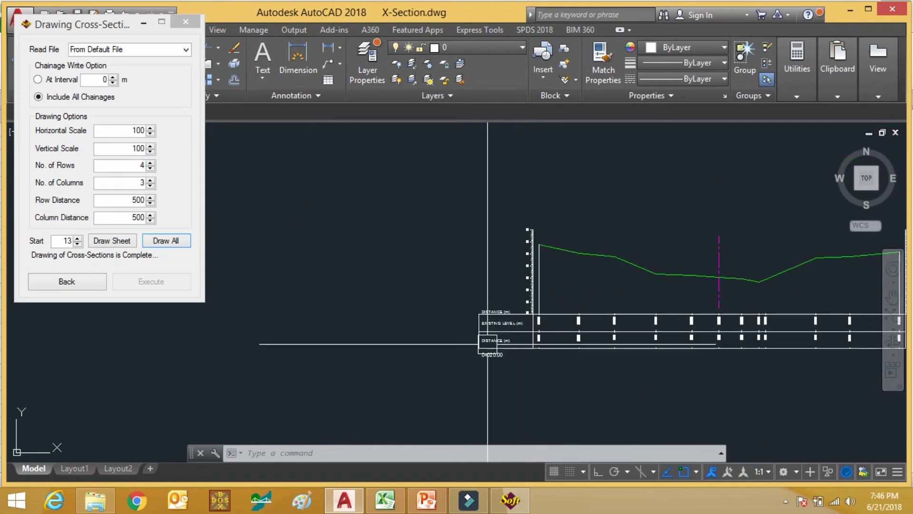
{"action": "scroll", "coordinate": [662, 299], "scroll_direction": "down", "scroll_amount": 7}
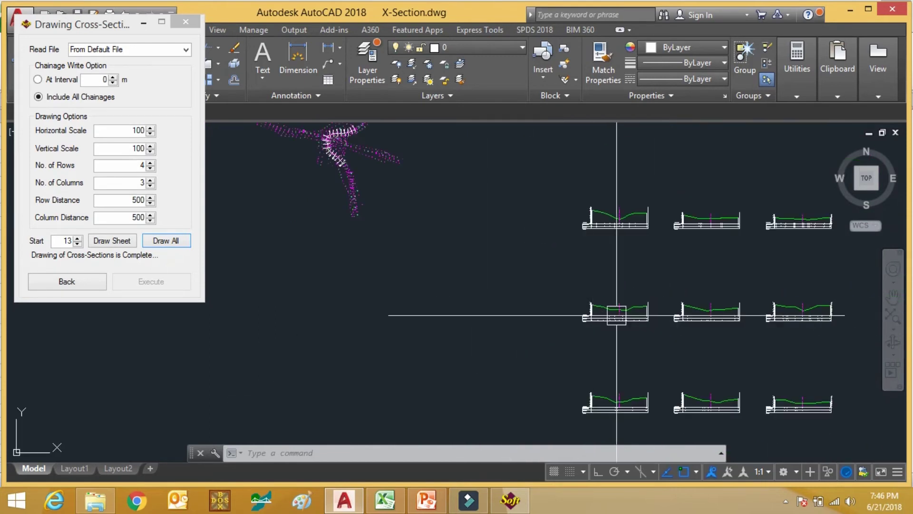
- Compare the chainage labels on the alignment's section lines with the drawn cross-sections, through to the last sheet
{"action": "scroll", "coordinate": [529, 232], "scroll_direction": "up", "scroll_amount": 8}
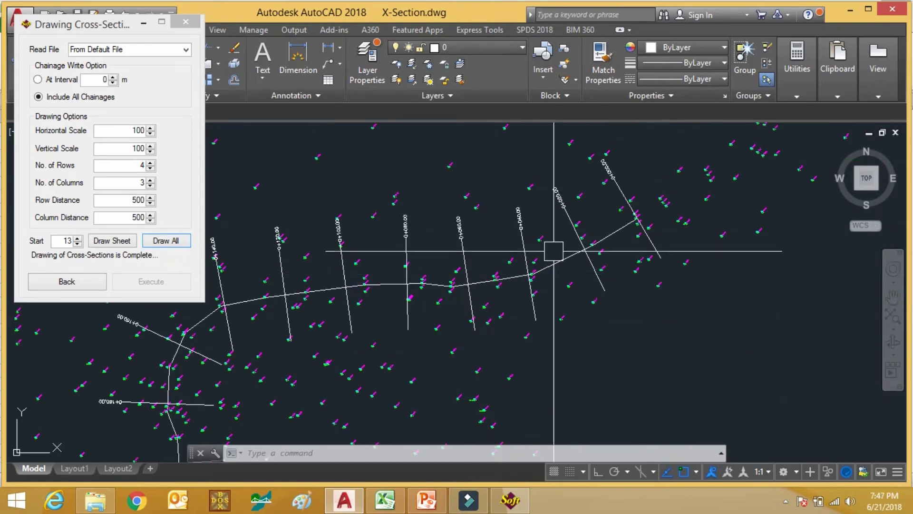
{"action": "scroll", "coordinate": [528, 241], "scroll_direction": "up", "scroll_amount": 4}
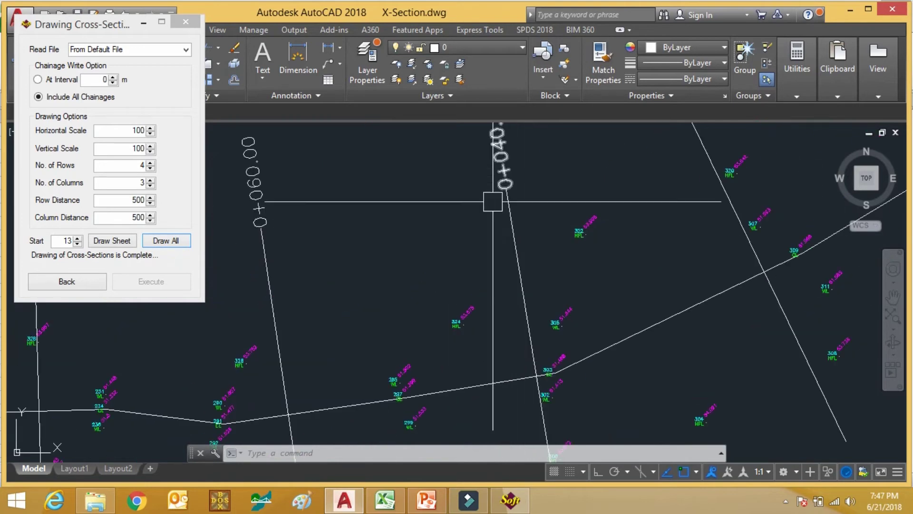
{"action": "scroll", "coordinate": [491, 198], "scroll_direction": "down", "scroll_amount": 9}
{"action": "scroll", "coordinate": [509, 310], "scroll_direction": "down", "scroll_amount": 8}
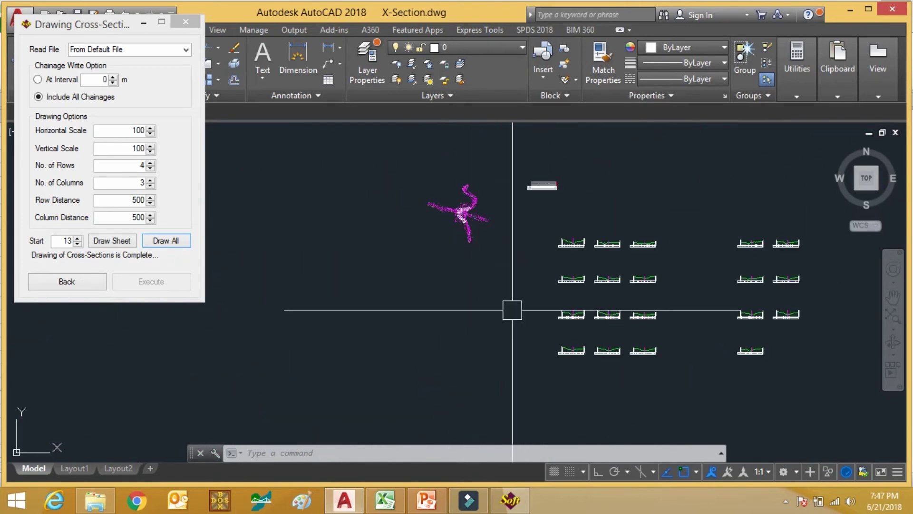
{"action": "scroll", "coordinate": [553, 303], "scroll_direction": "up", "scroll_amount": 4}
{"action": "scroll", "coordinate": [305, 302], "scroll_direction": "up", "scroll_amount": 5}
{"action": "scroll", "coordinate": [520, 241], "scroll_direction": "down", "scroll_amount": 8}
{"action": "scroll", "coordinate": [514, 279], "scroll_direction": "up", "scroll_amount": 3}
{"action": "scroll", "coordinate": [575, 301], "scroll_direction": "down", "scroll_amount": 6}
{"action": "scroll", "coordinate": [489, 326], "scroll_direction": "up", "scroll_amount": 2}
{"action": "scroll", "coordinate": [641, 326], "scroll_direction": "up", "scroll_amount": 4}
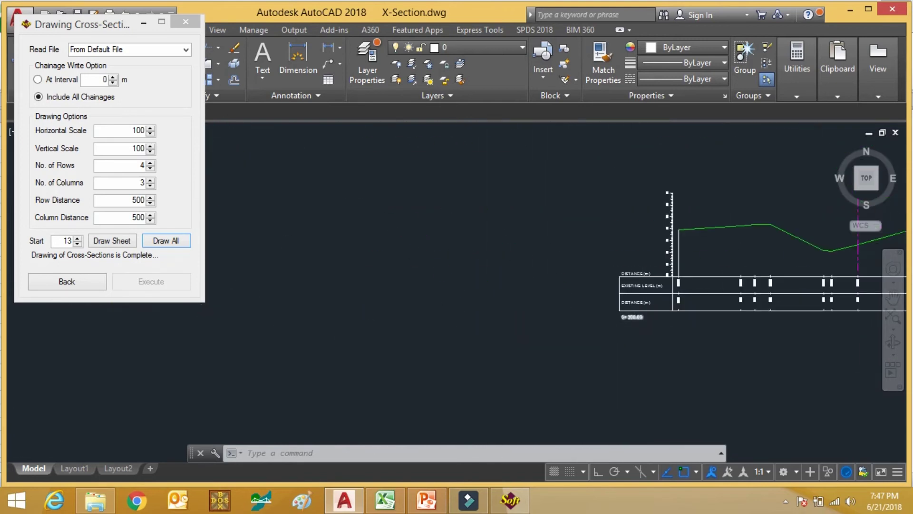
{"action": "scroll", "coordinate": [556, 309], "scroll_direction": "down", "scroll_amount": 6}
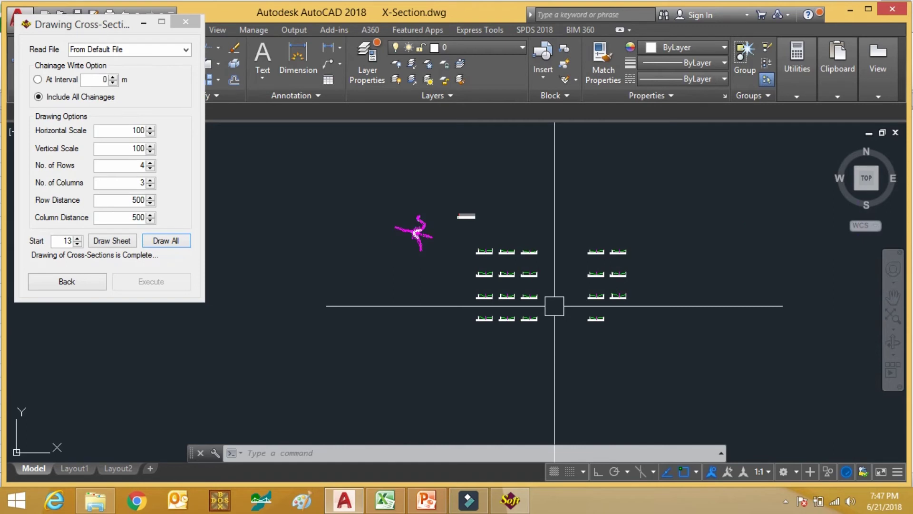
{"action": "scroll", "coordinate": [416, 238], "scroll_direction": "up", "scroll_amount": 4}
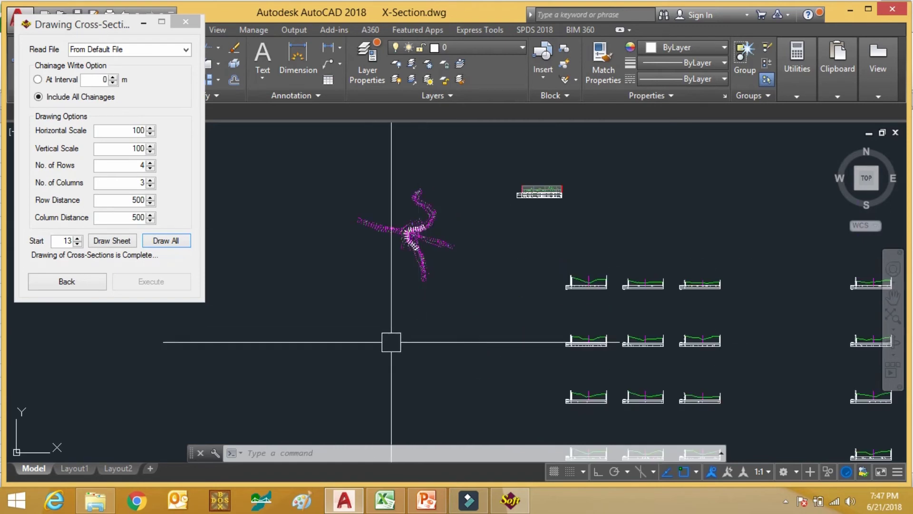
- Close the cross-section settings and SW_DTM, and save the X-Section drawing
{"action": "left_click", "coordinate": [190, 23]}
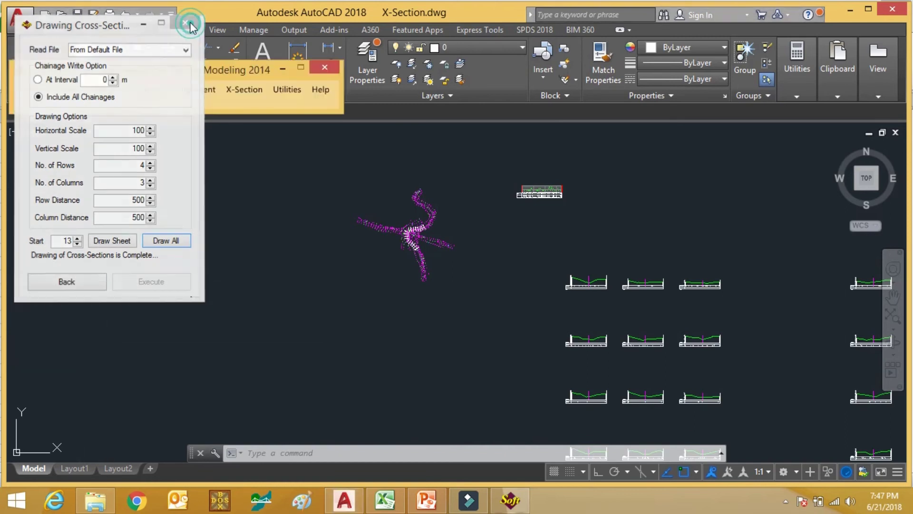
{"action": "left_click", "coordinate": [325, 69]}
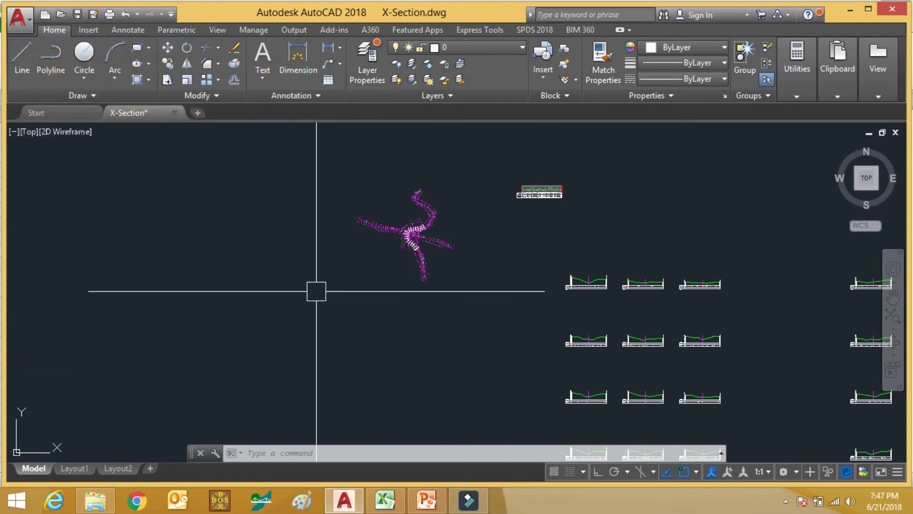
{"action": "scroll", "coordinate": [298, 290], "scroll_direction": "down", "scroll_amount": 4}
{"action": "scroll", "coordinate": [300, 295], "scroll_direction": "up", "scroll_amount": 4}
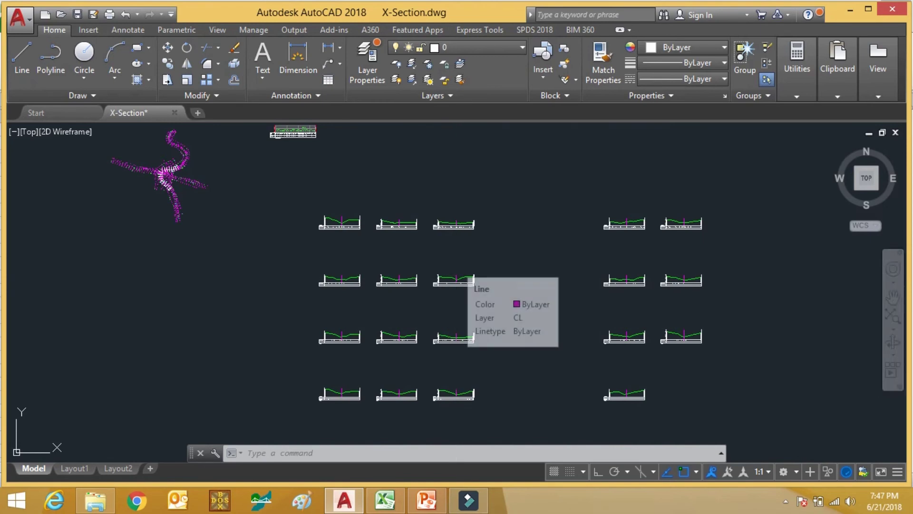
{"action": "key", "text": "ctrl+s"}
- Review the rows of finished cross-sections together with the longitudinal profile and the survey plan
{"action": "scroll", "coordinate": [377, 265], "scroll_direction": "down", "scroll_amount": 3}
{"action": "scroll", "coordinate": [381, 264], "scroll_direction": "up", "scroll_amount": 5}
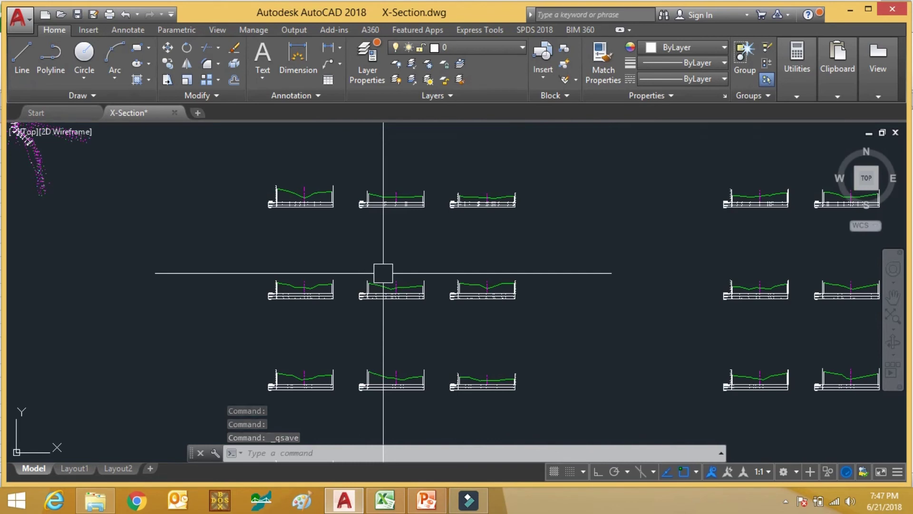
{"action": "scroll", "coordinate": [383, 273], "scroll_direction": "down", "scroll_amount": 5}
{"action": "scroll", "coordinate": [387, 265], "scroll_direction": "up", "scroll_amount": 5}
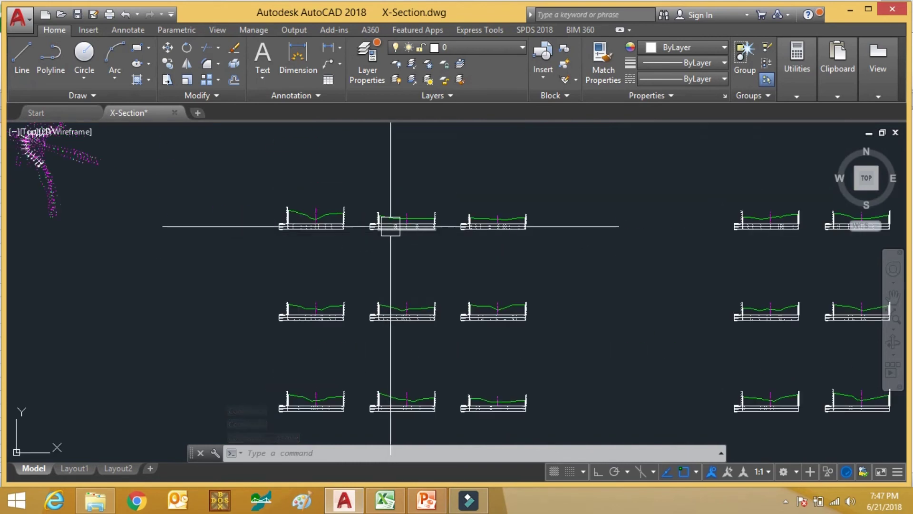
{"action": "scroll", "coordinate": [404, 195], "scroll_direction": "up", "scroll_amount": 2}
{"action": "scroll", "coordinate": [407, 214], "scroll_direction": "down", "scroll_amount": 6}
{"action": "scroll", "coordinate": [385, 263], "scroll_direction": "up", "scroll_amount": 4}
{"action": "scroll", "coordinate": [434, 257], "scroll_direction": "up", "scroll_amount": 2}
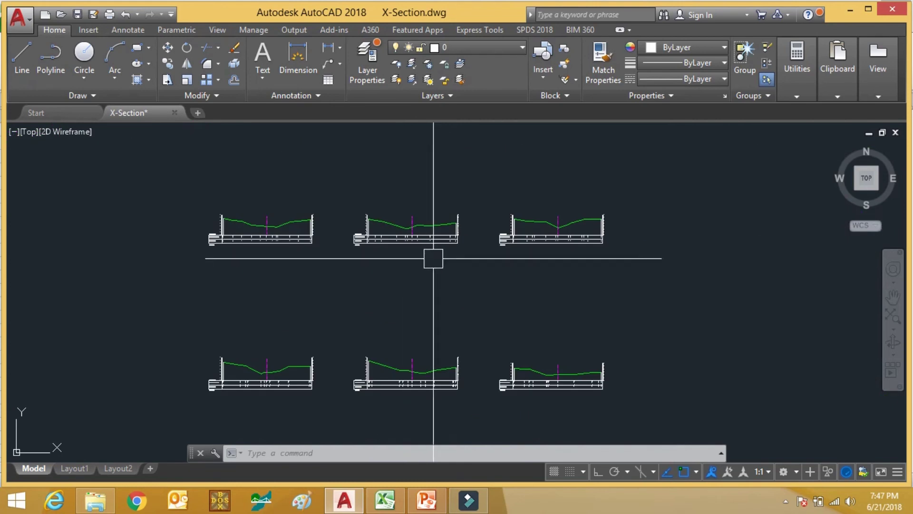
{"action": "scroll", "coordinate": [434, 267], "scroll_direction": "down", "scroll_amount": 6}
{"action": "scroll", "coordinate": [411, 250], "scroll_direction": "up", "scroll_amount": 5}
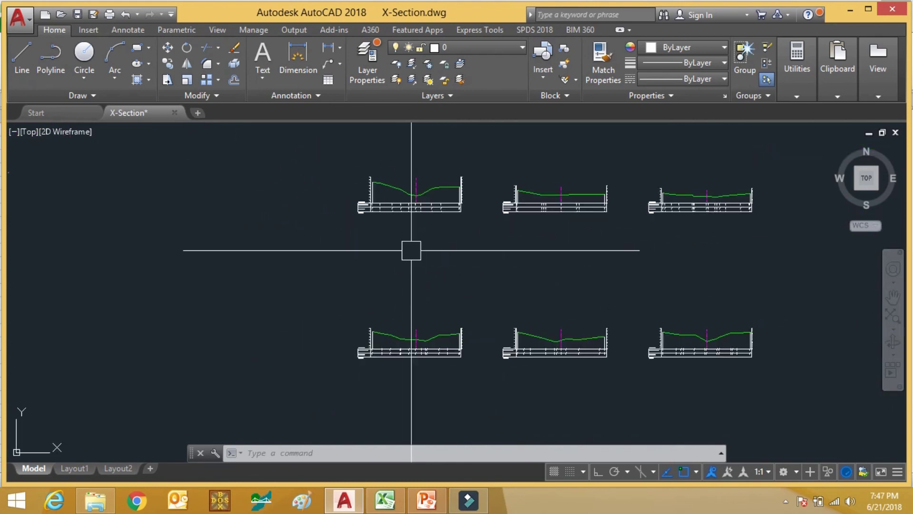
{"action": "scroll", "coordinate": [411, 251], "scroll_direction": "down", "scroll_amount": 6}
{"action": "scroll", "coordinate": [407, 247], "scroll_direction": "up", "scroll_amount": 4}
{"action": "scroll", "coordinate": [405, 237], "scroll_direction": "up", "scroll_amount": 2}
{"action": "scroll", "coordinate": [408, 214], "scroll_direction": "down", "scroll_amount": 4}
{"action": "scroll", "coordinate": [392, 285], "scroll_direction": "up", "scroll_amount": 4}
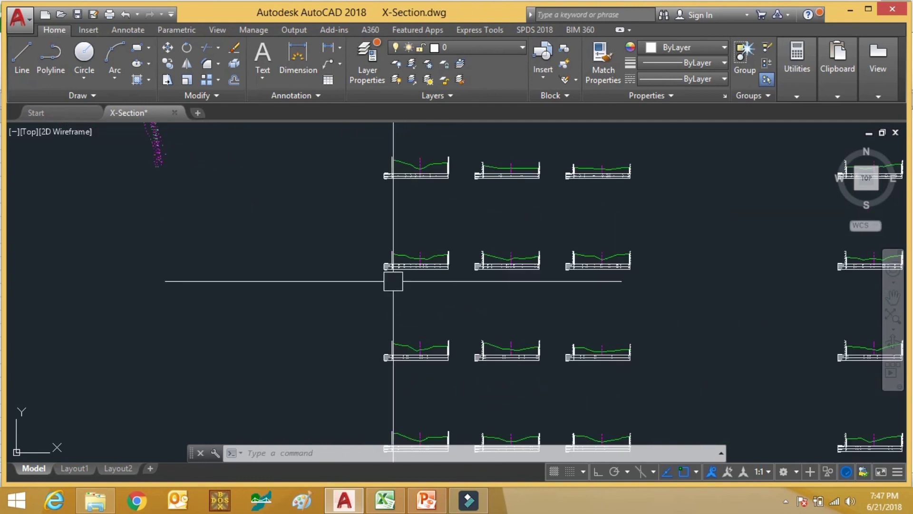
{"action": "scroll", "coordinate": [391, 271], "scroll_direction": "down", "scroll_amount": 6}
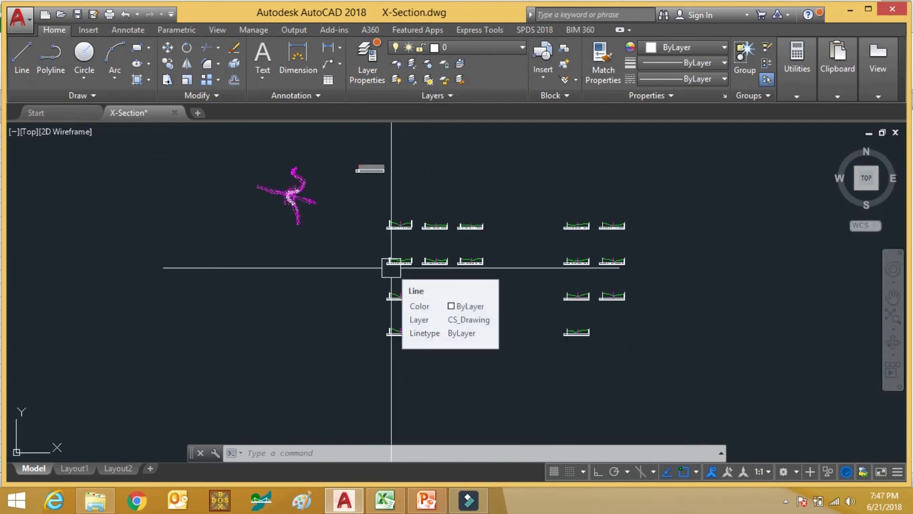
{"action": "scroll", "coordinate": [595, 261], "scroll_direction": "up", "scroll_amount": 9}
{"action": "scroll", "coordinate": [513, 265], "scroll_direction": "down", "scroll_amount": 10}
{"action": "scroll", "coordinate": [306, 224], "scroll_direction": "up", "scroll_amount": 5}
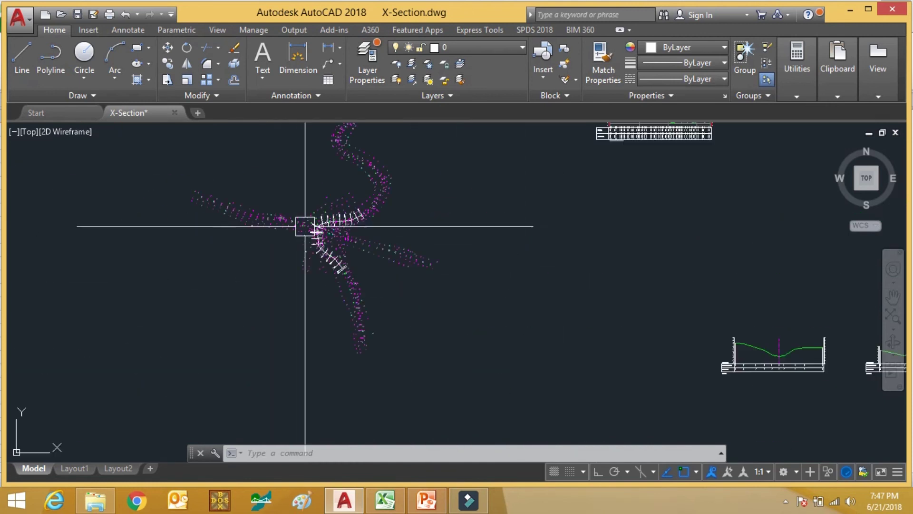